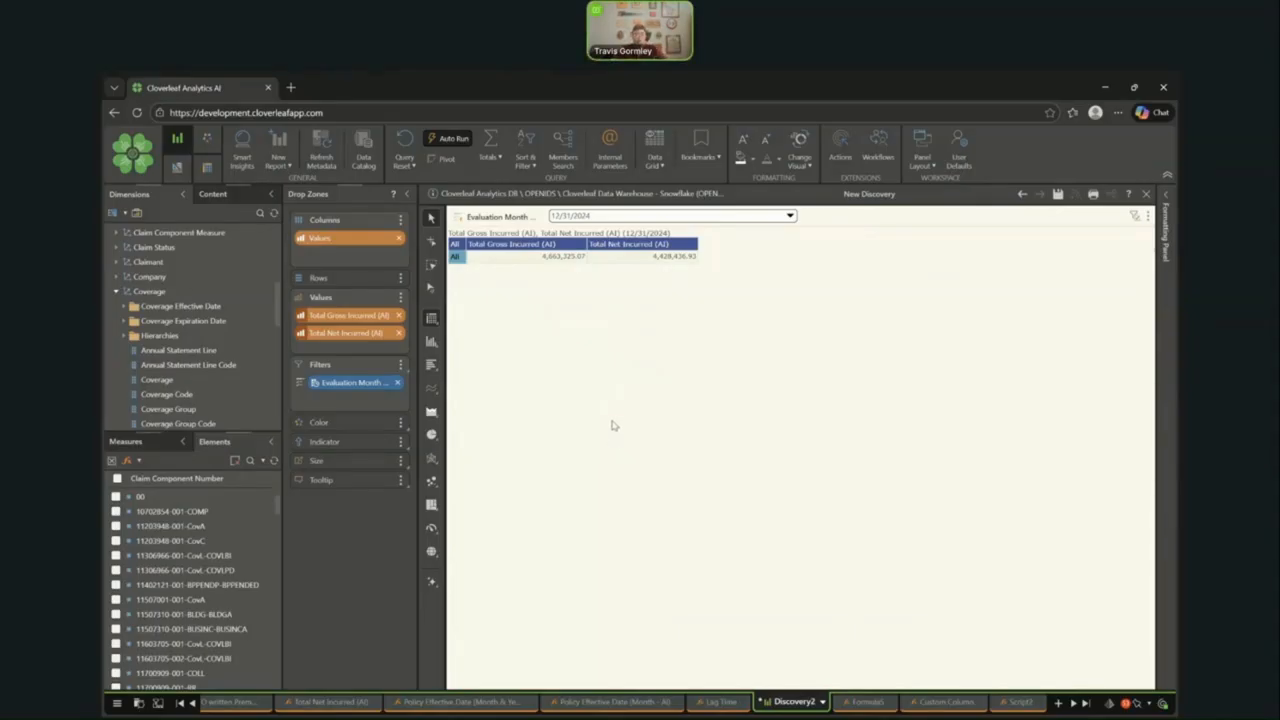
- Expand the Claim Component Measures folder in the list of measures, leaving AO Paid out of the values
scroll(215, 298, "up", 3)
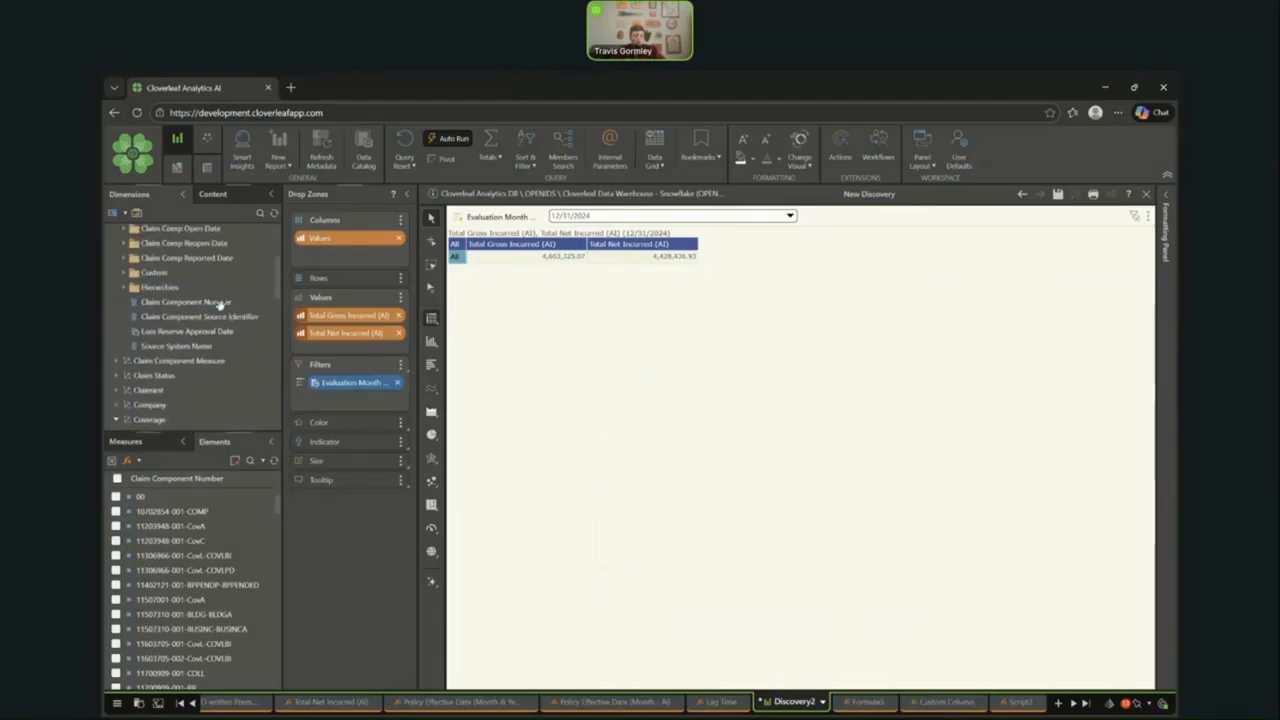
left_click(136, 442)
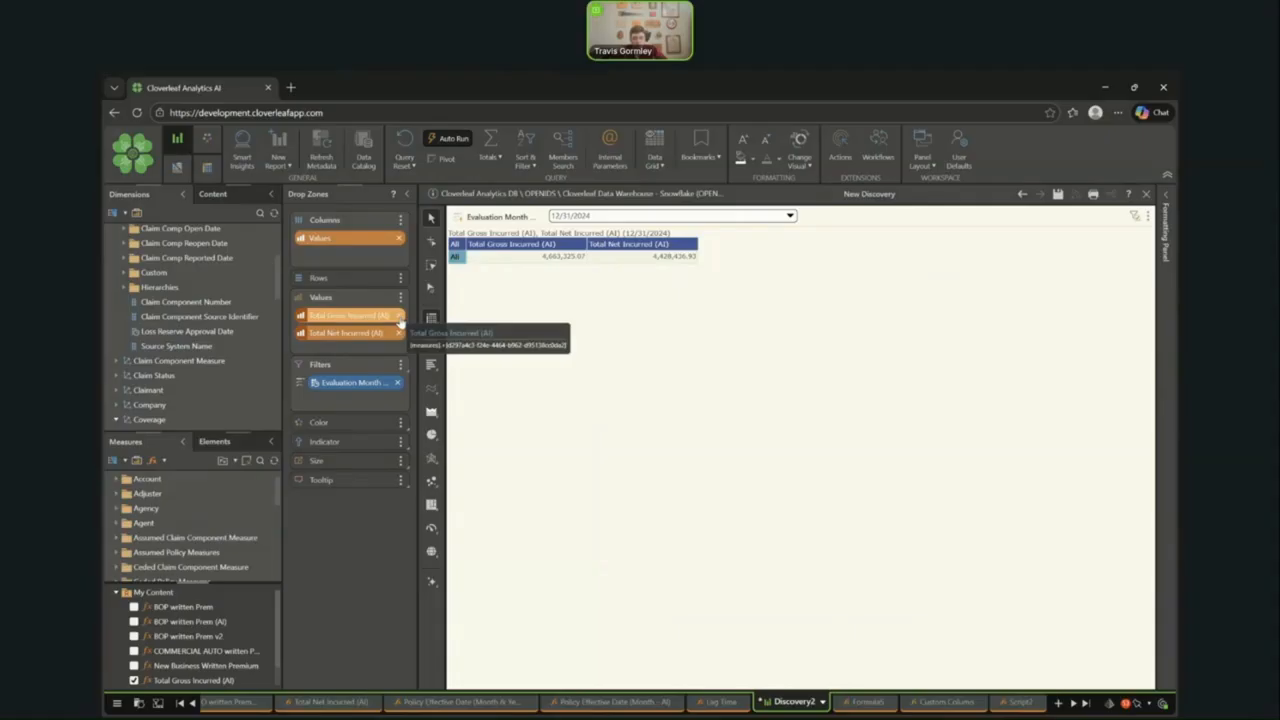
scroll(200, 520, "down", 5)
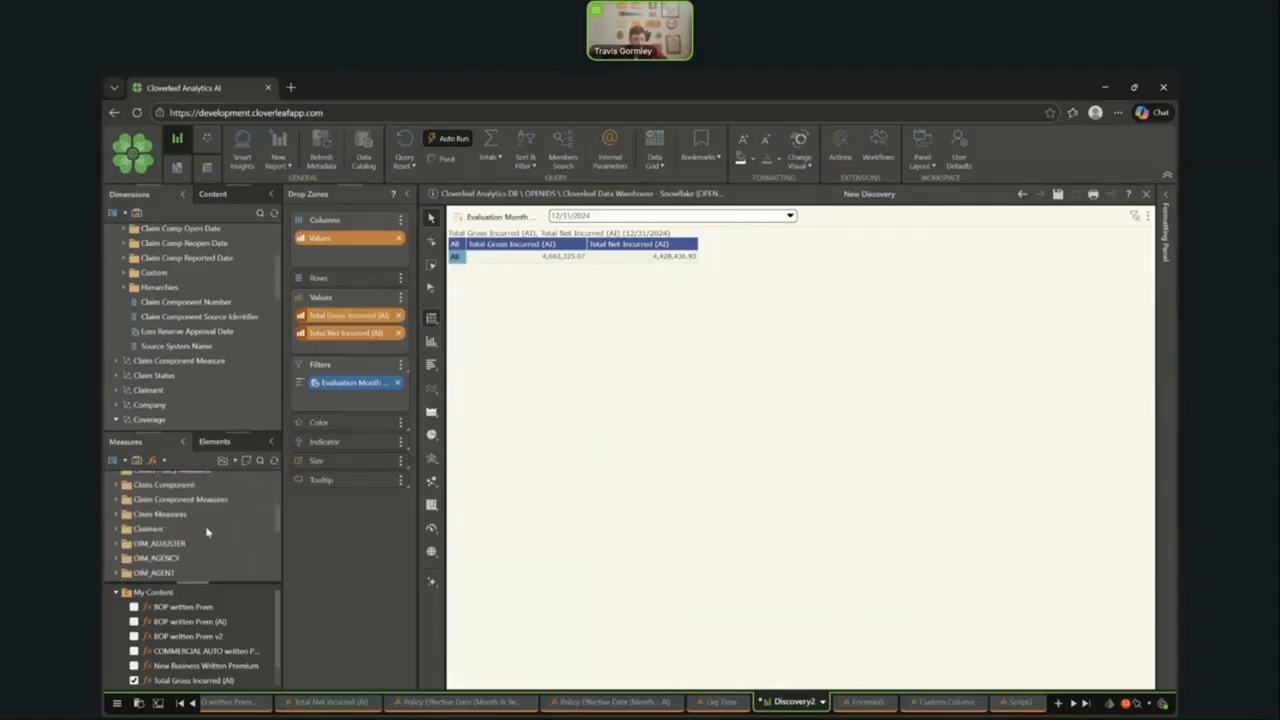
left_click(200, 485)
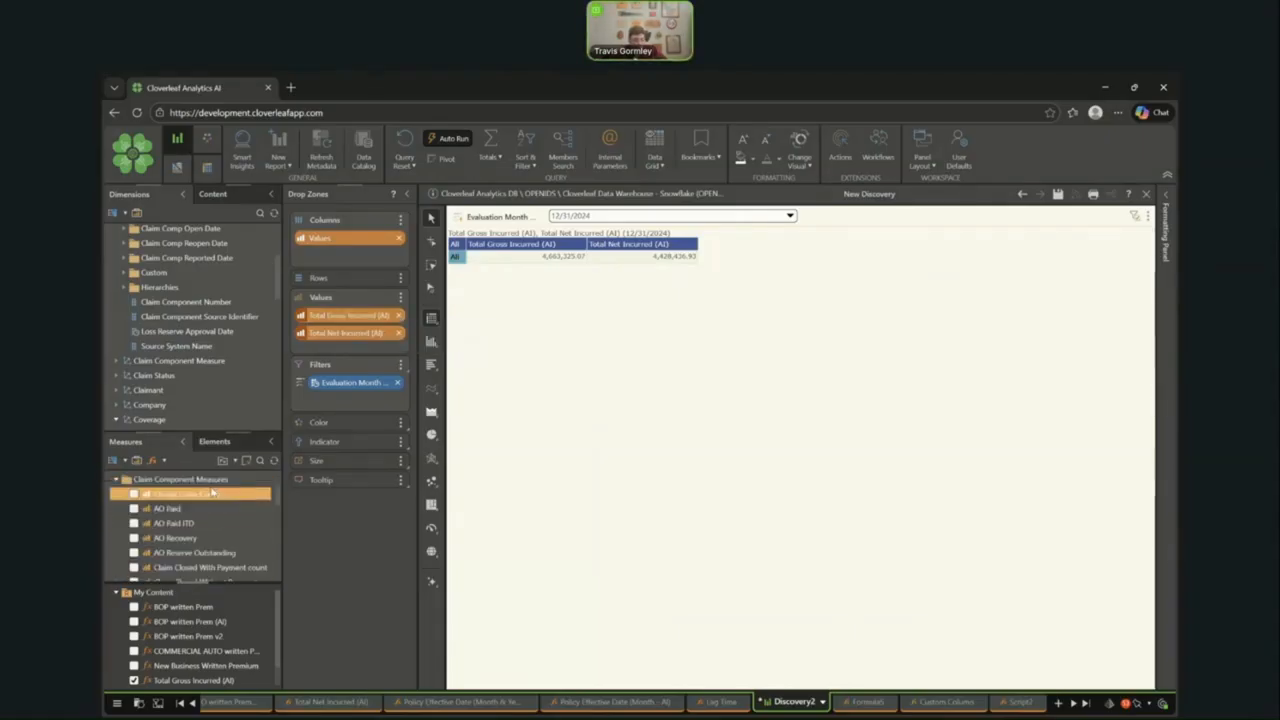
left_click(134, 509)
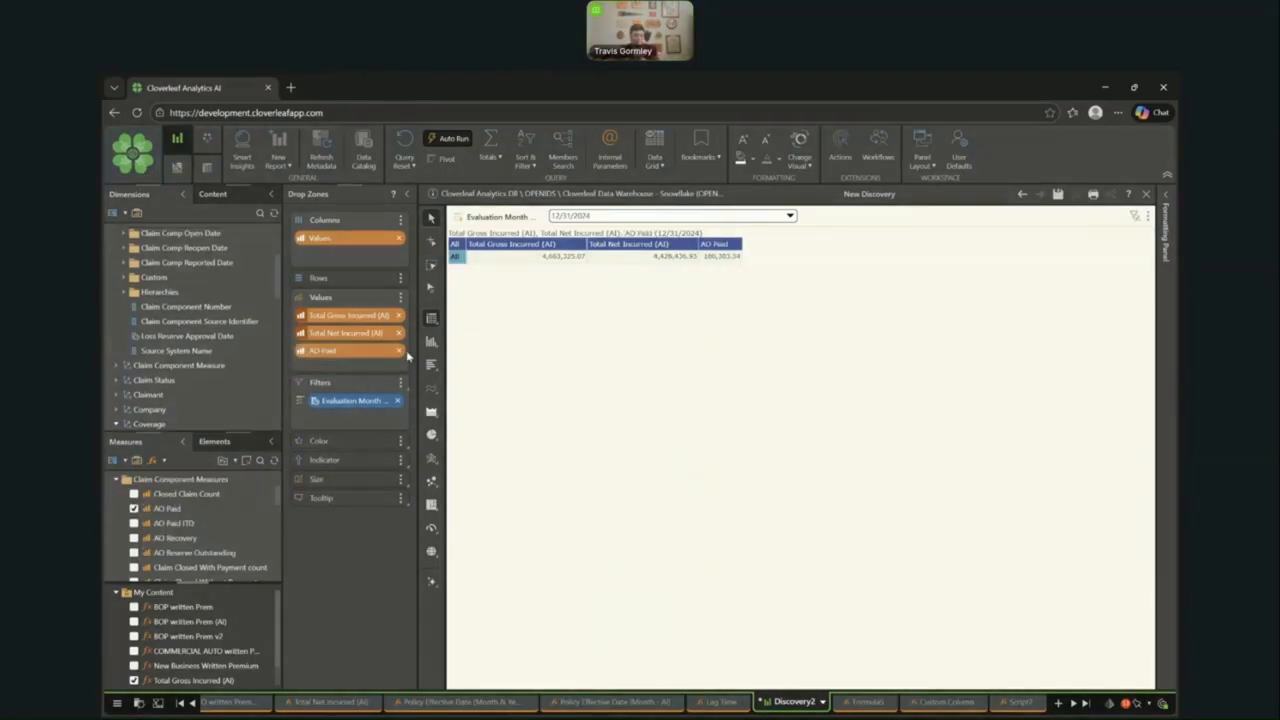
left_click(399, 351)
- Add the Expenses Paid measure to the values and remove Total Net Incurred (AI) and Total Gross Incurred (AI)
scroll(200, 520, "down", 5)
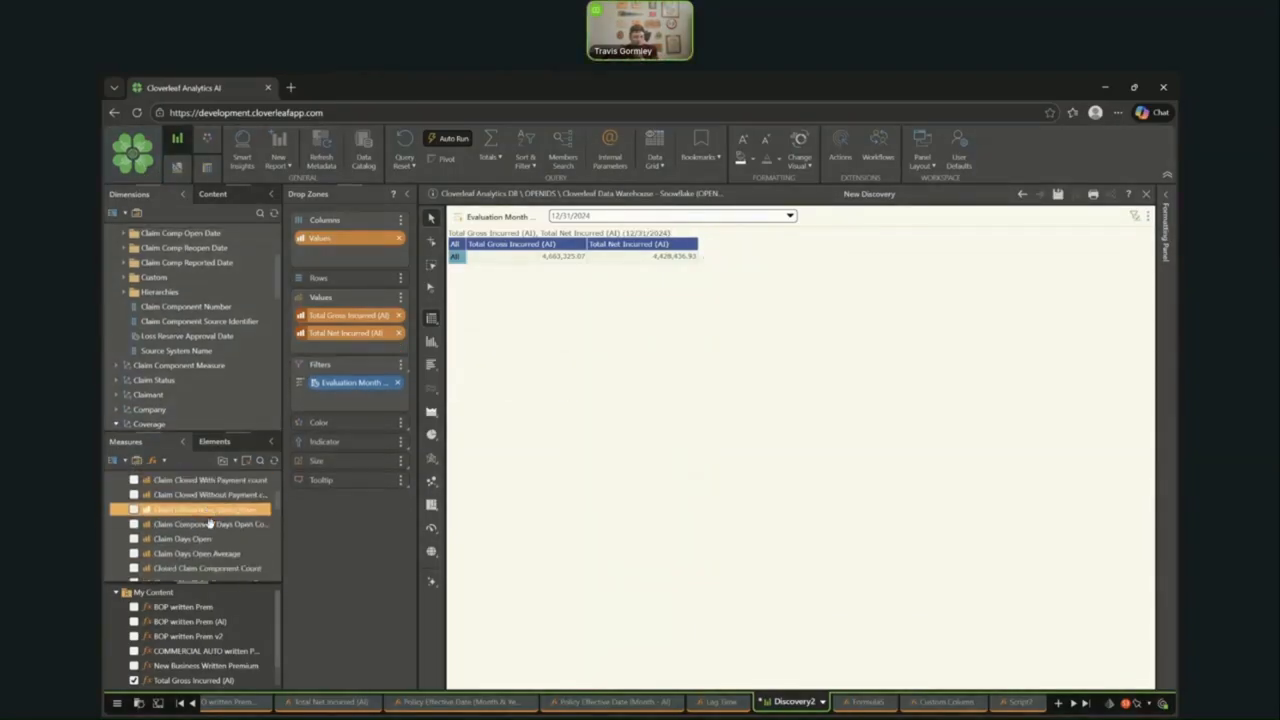
scroll(205, 518, "down", 3)
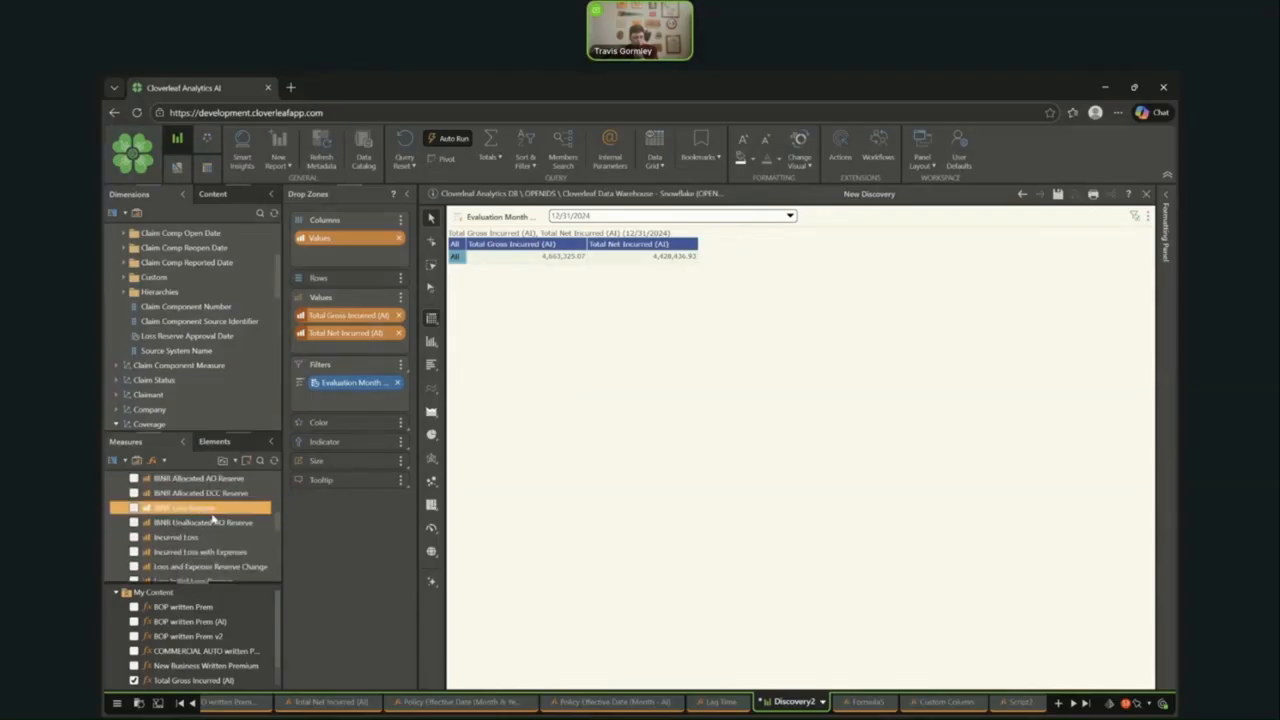
left_click(137, 526)
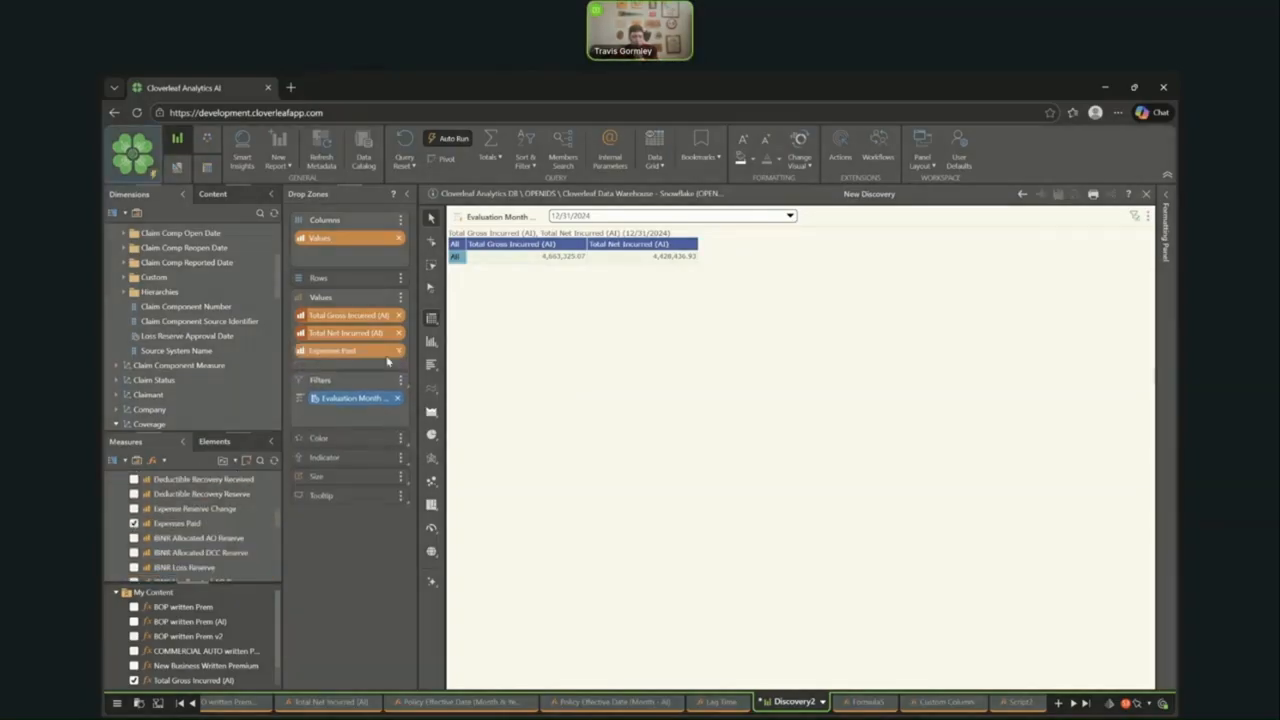
left_click(397, 333)
left_click(397, 315)
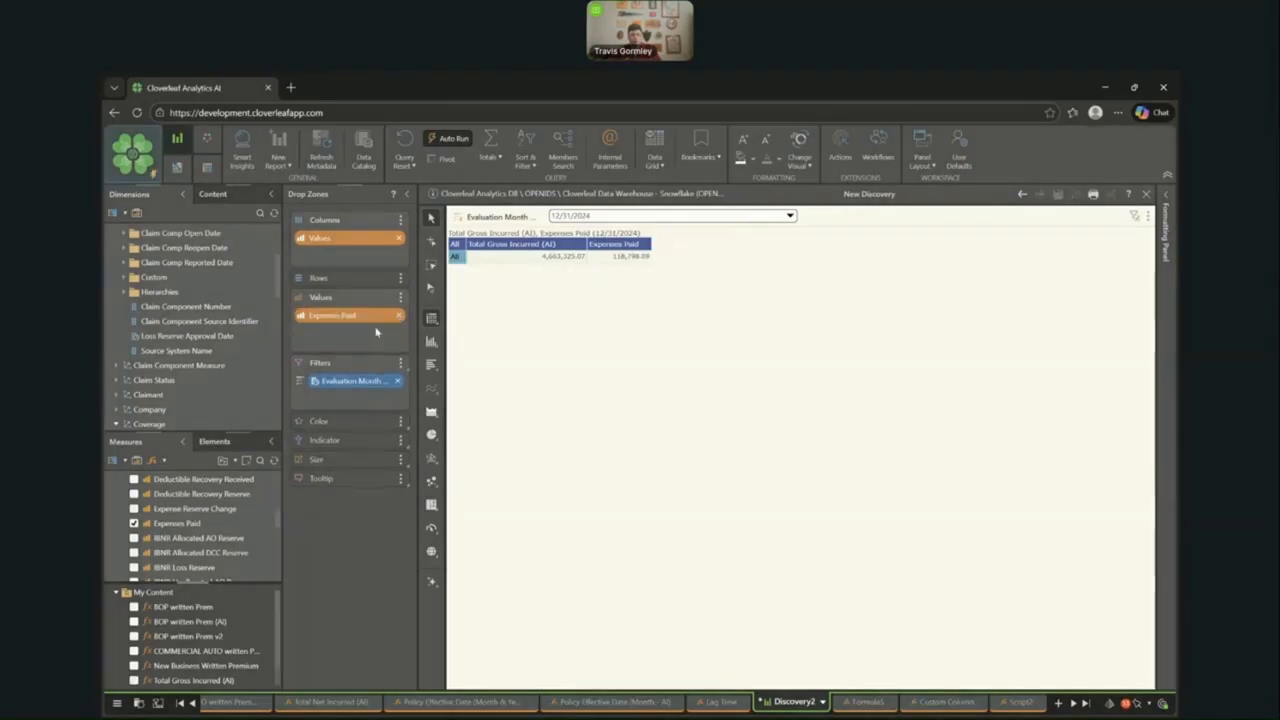
- Add the Expense Reserve Change, Loss Paid and Loss Reserve Change measures to the values
left_click(134, 508)
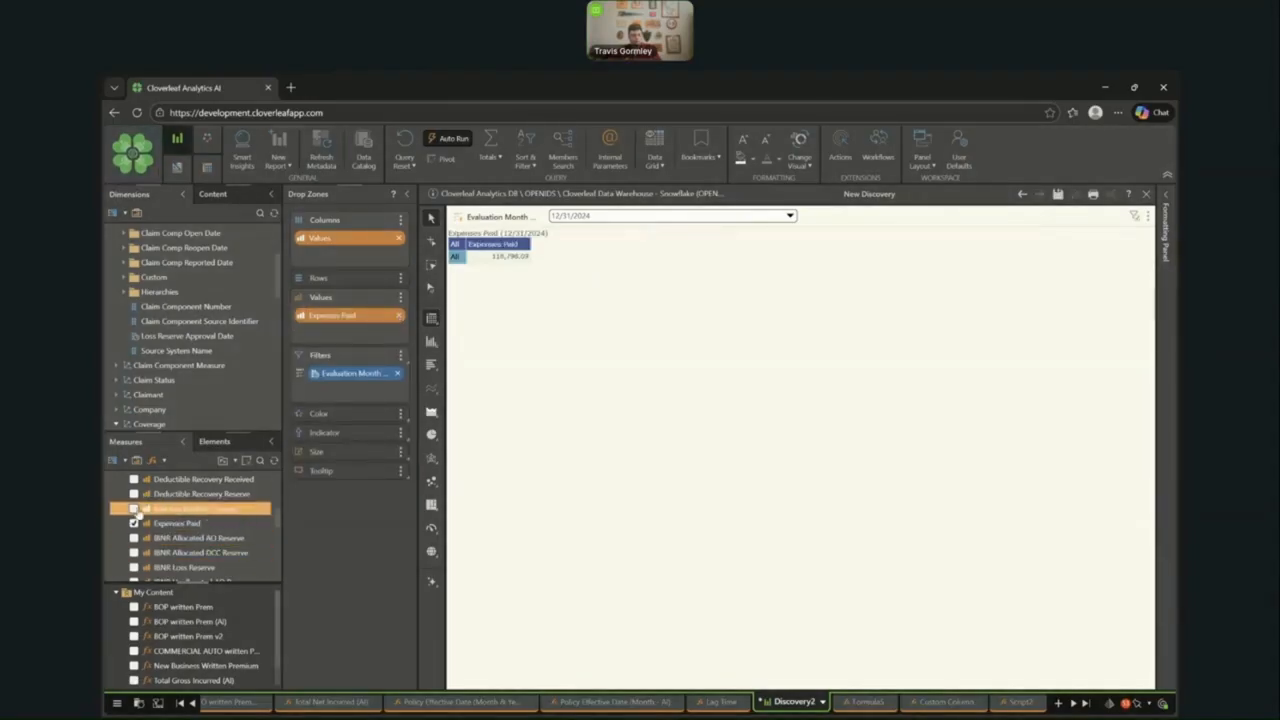
scroll(203, 522, "down", 5)
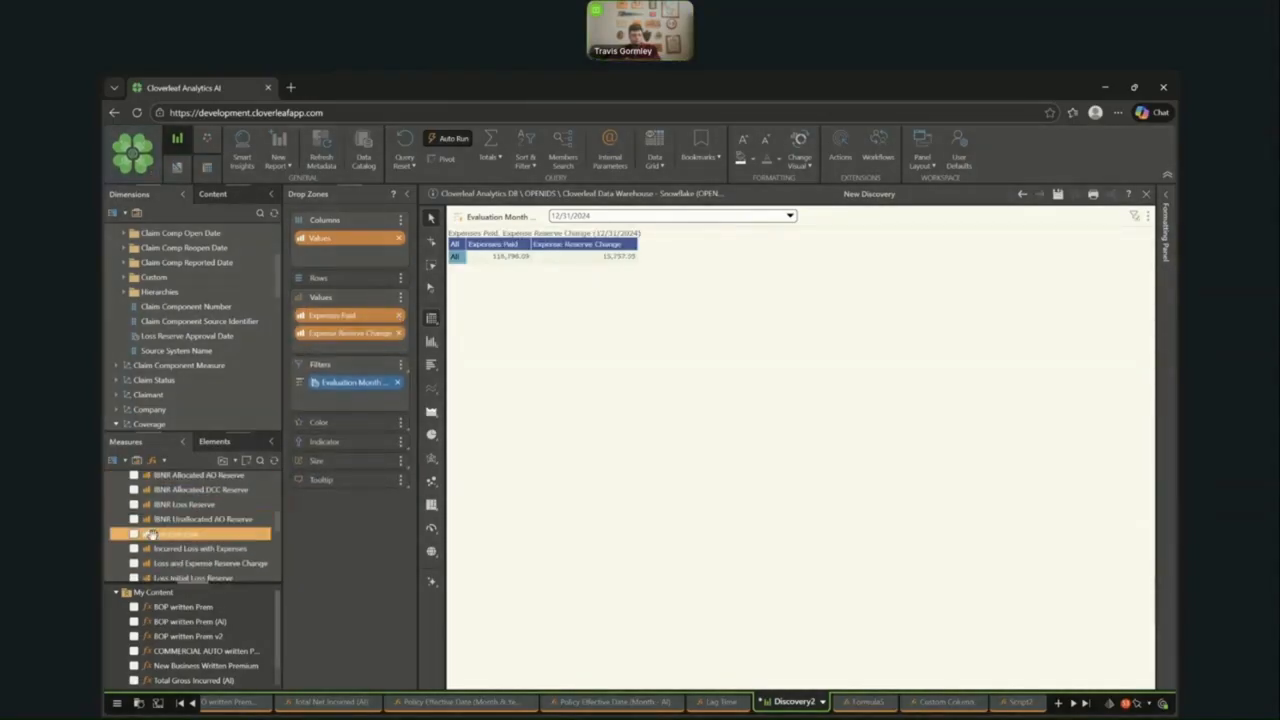
scroll(203, 537, "up", 3)
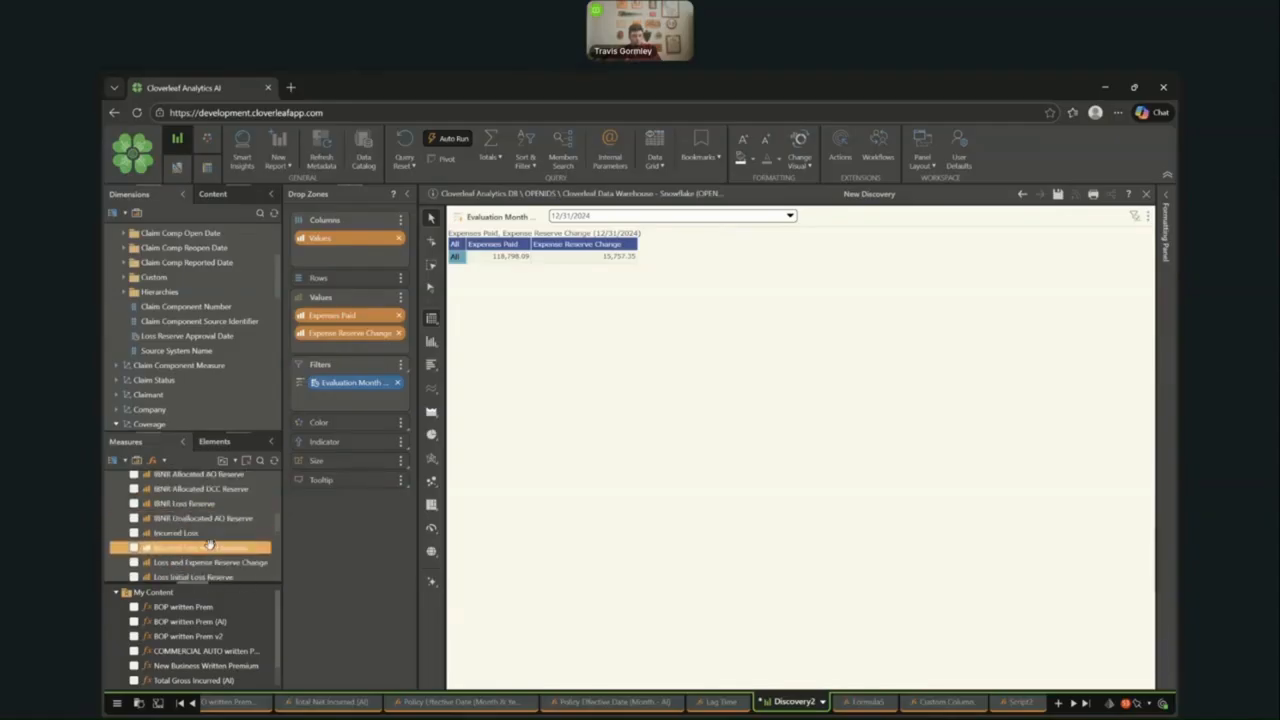
left_click(134, 527)
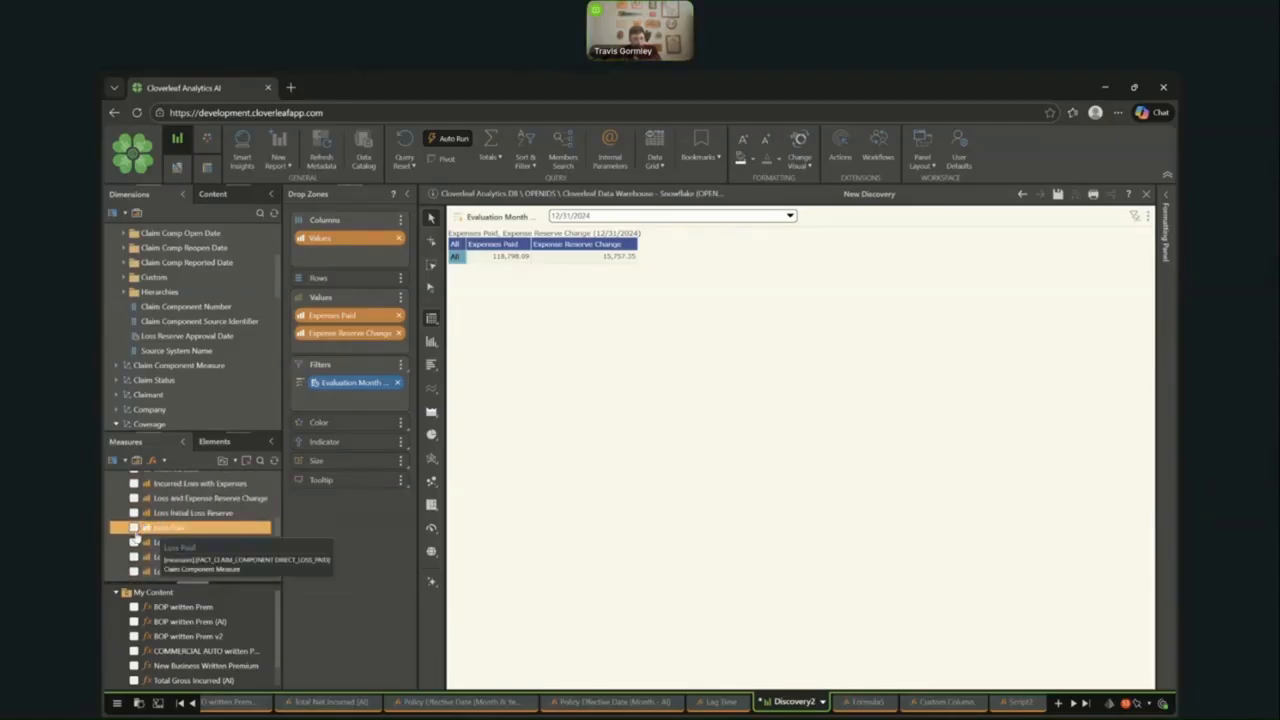
left_click(134, 553)
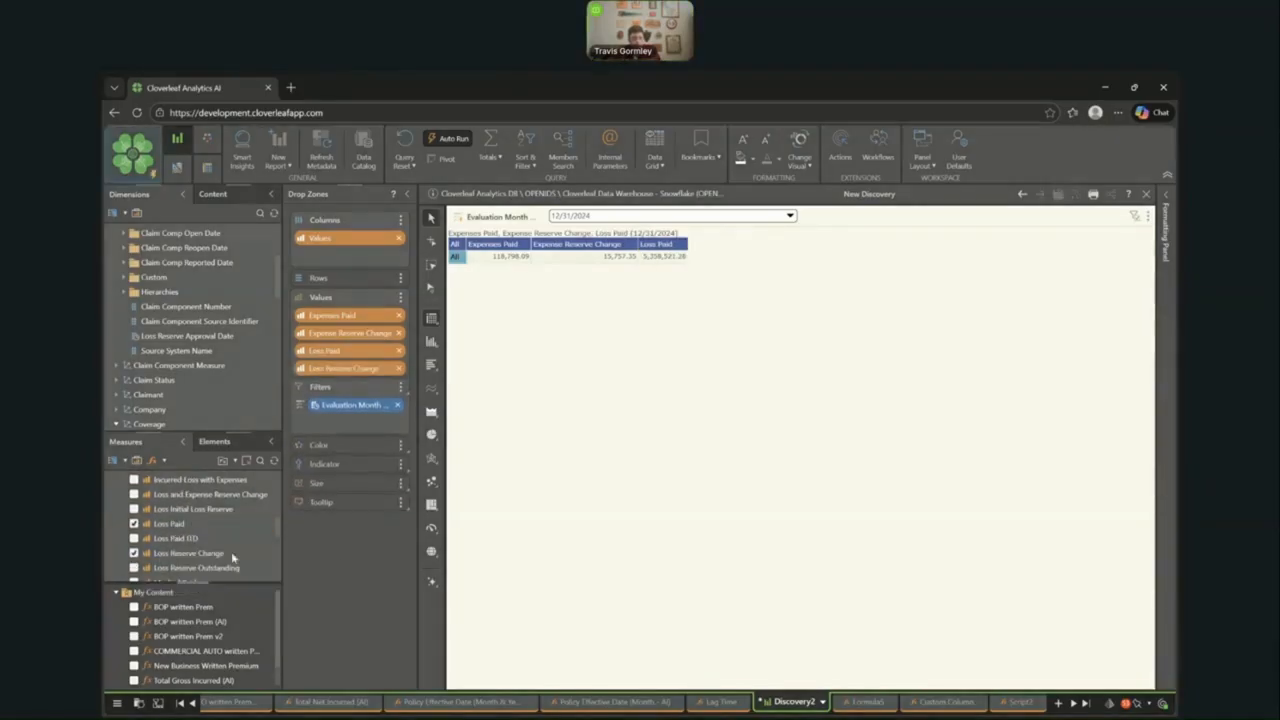
- Create a quick-calculation Sum measure from the Expenses Paid, Expense Reserve Change, Loss Paid and Loss Reserve Change columns
left_click(486, 256)
left_click(562, 248)
left_click(668, 248)
right_click(722, 252)
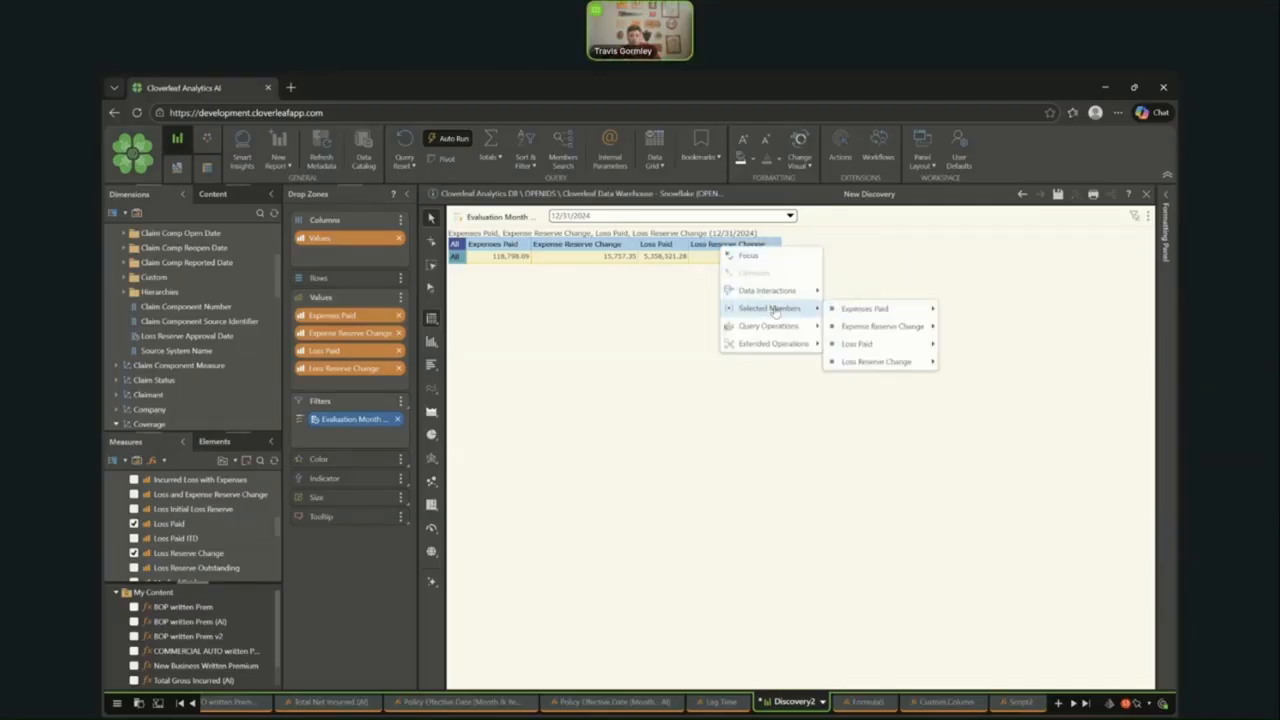
mouse_move(786, 331)
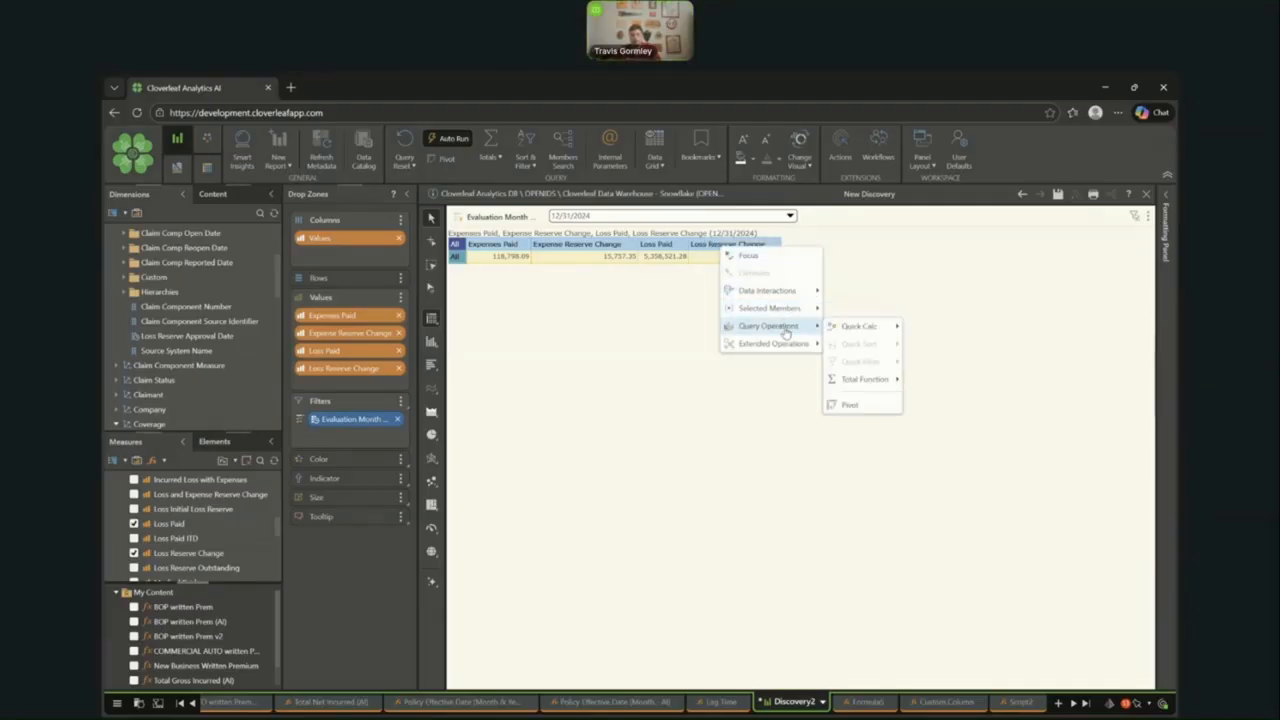
mouse_move(858, 326)
mouse_move(925, 330)
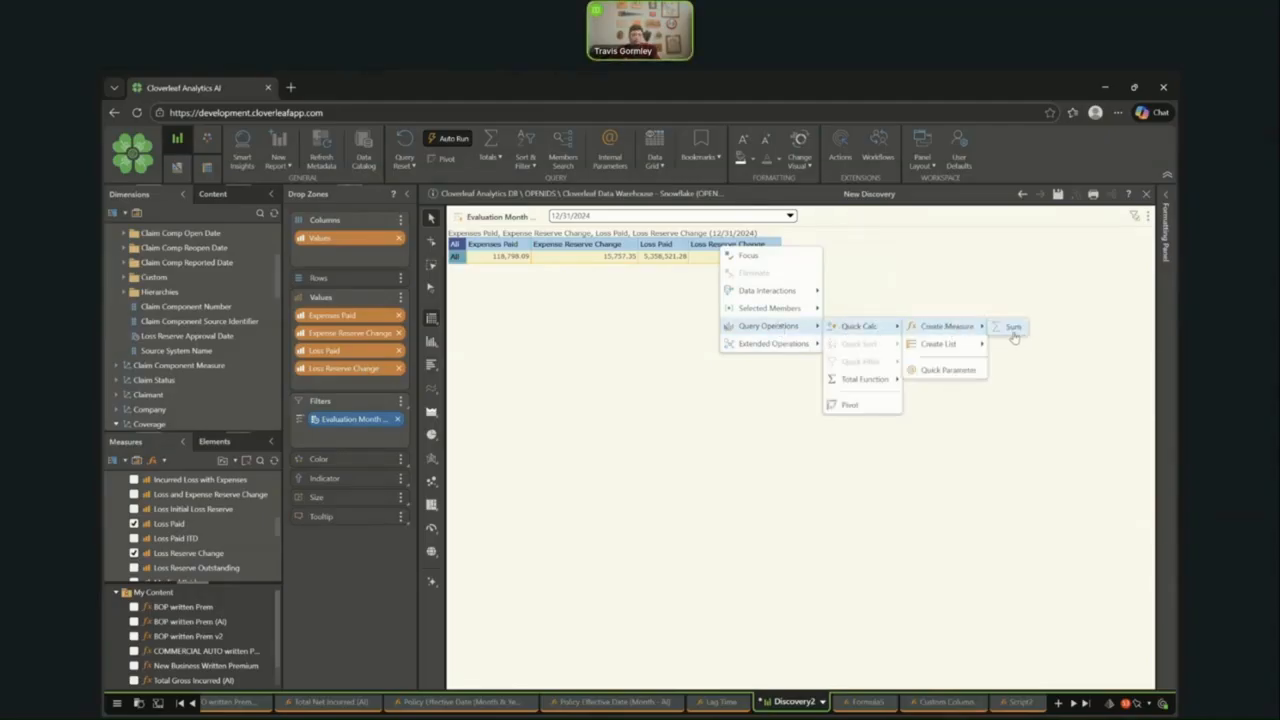
left_click(1013, 328)
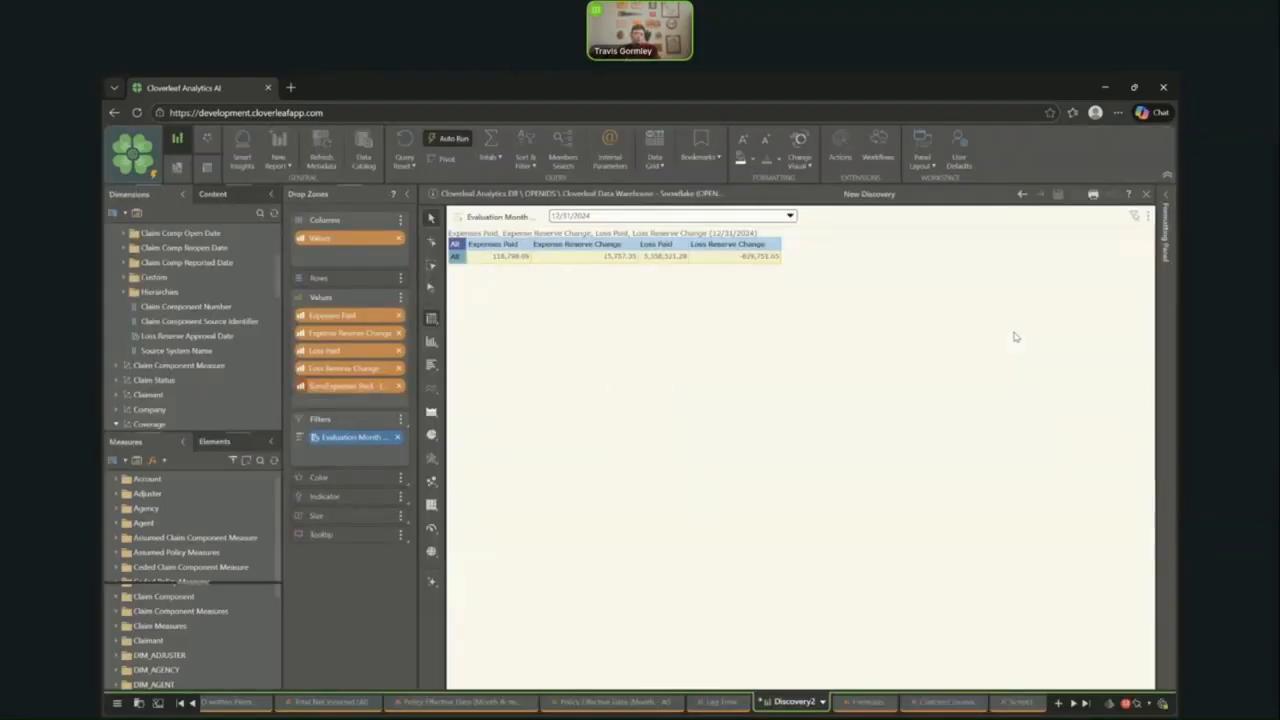
mouse_move(857, 259)
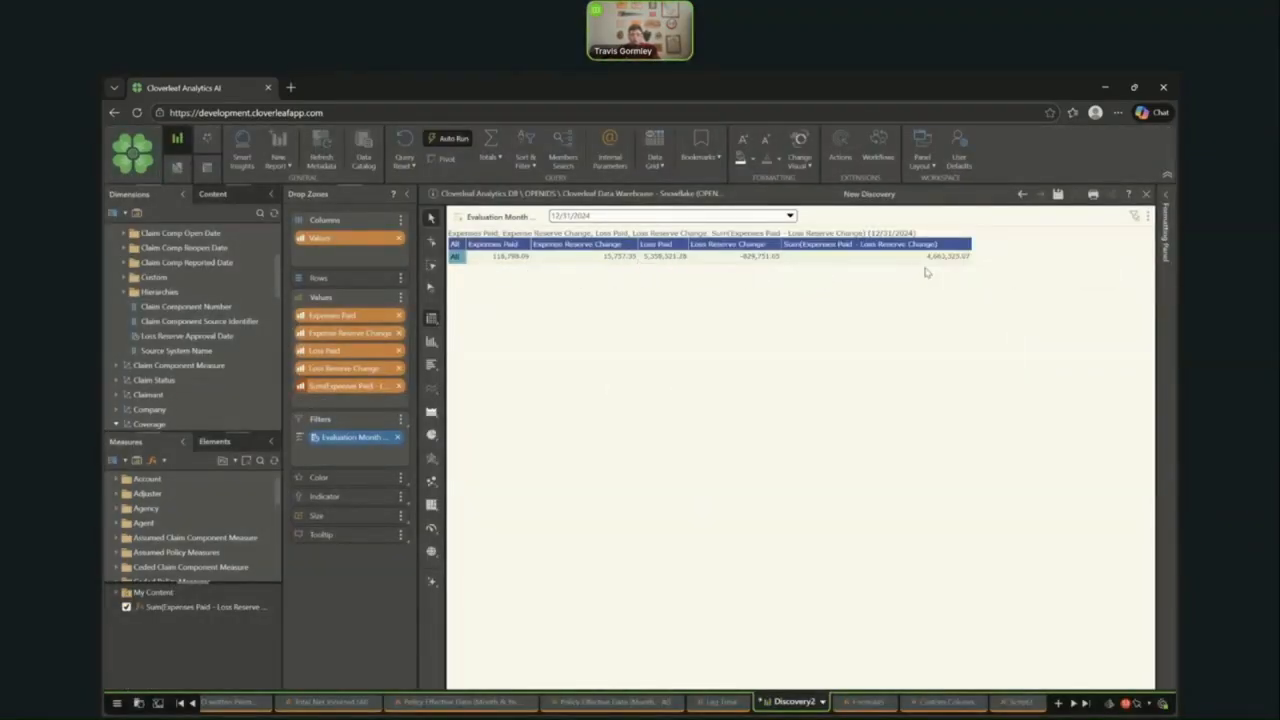
mouse_move(933, 262)
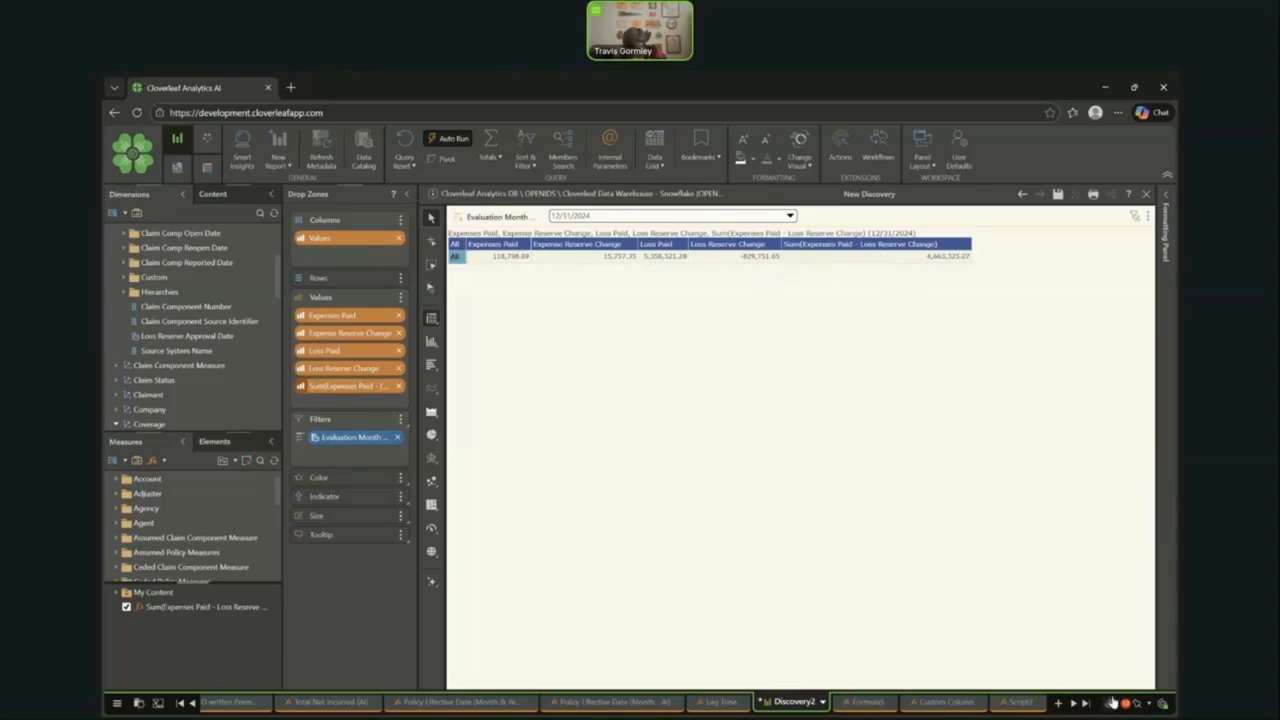
- Remove the Sum measure from the values and start a chat request reading "add Expenses Paid + Expense Reserve Change"
left_click(397, 387)
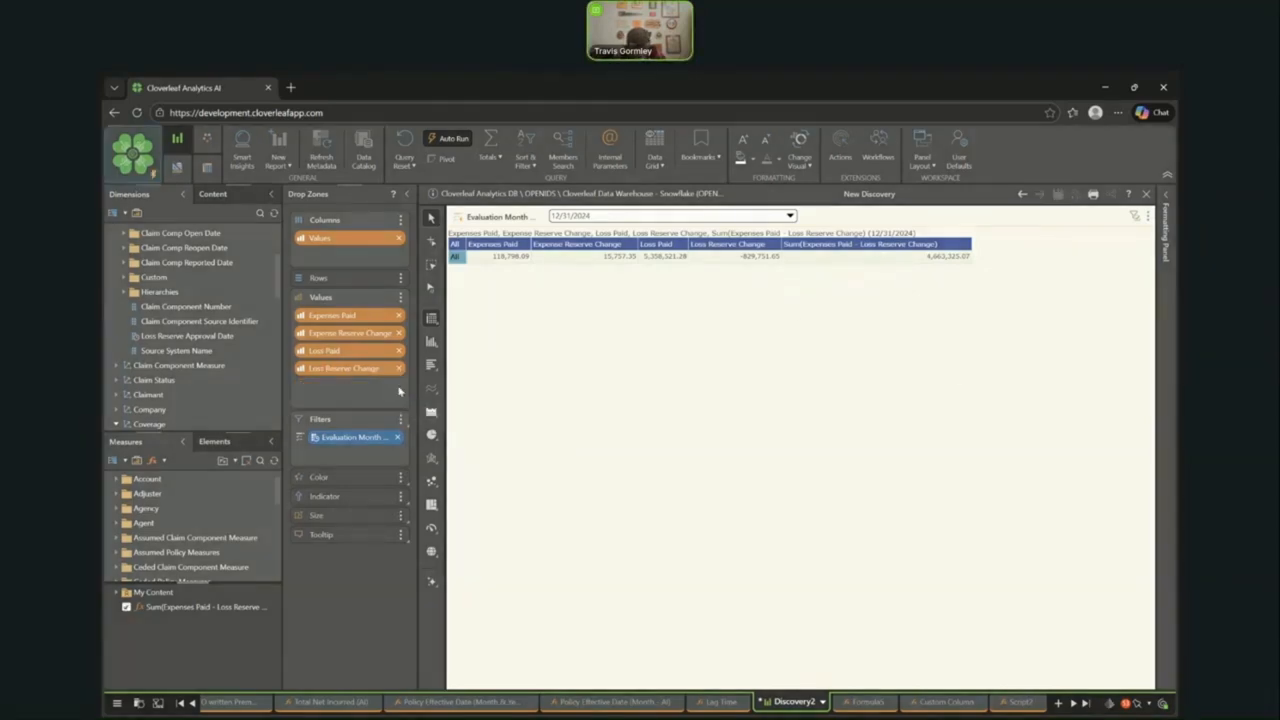
left_click(1111, 704)
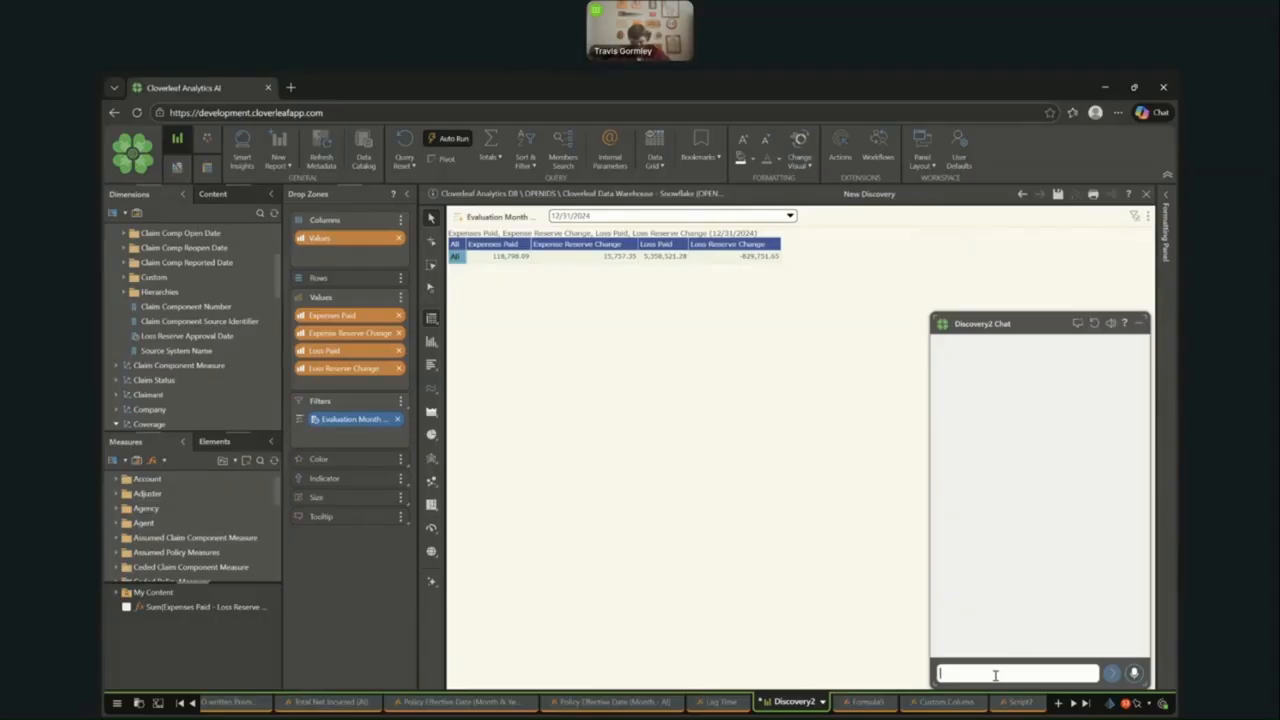
type("add")
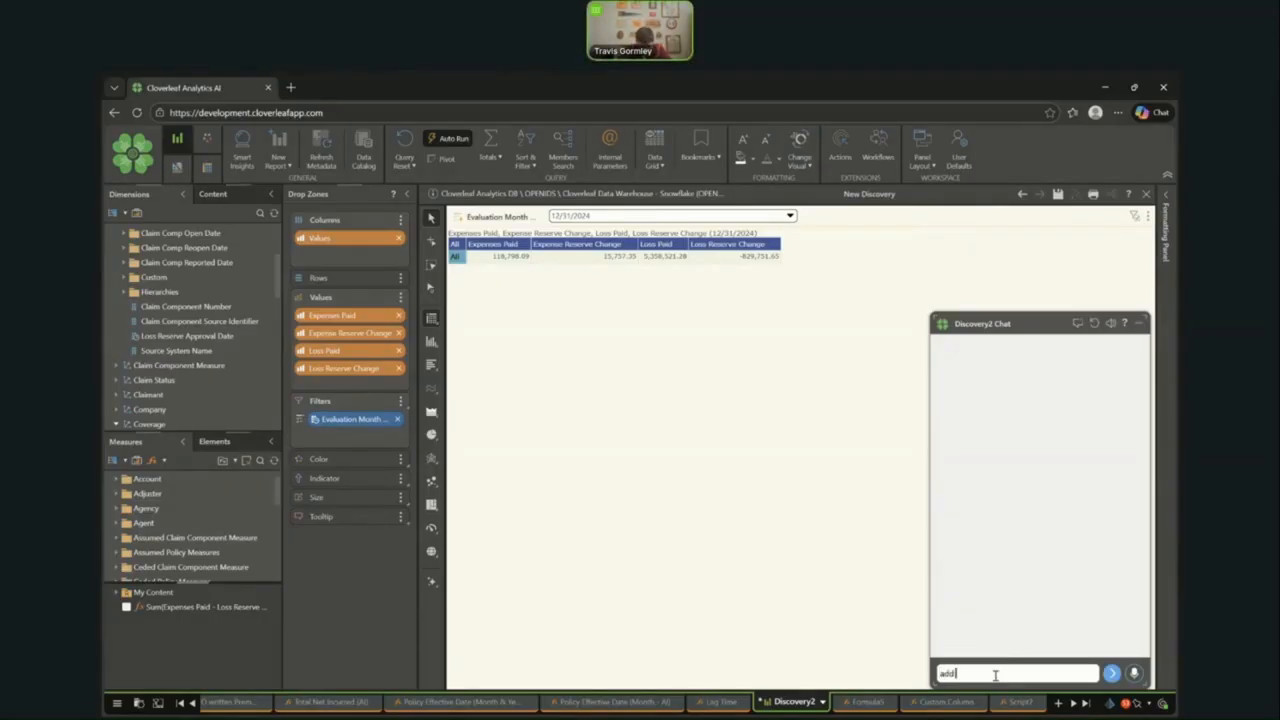
type(" ex")
left_click(994, 657)
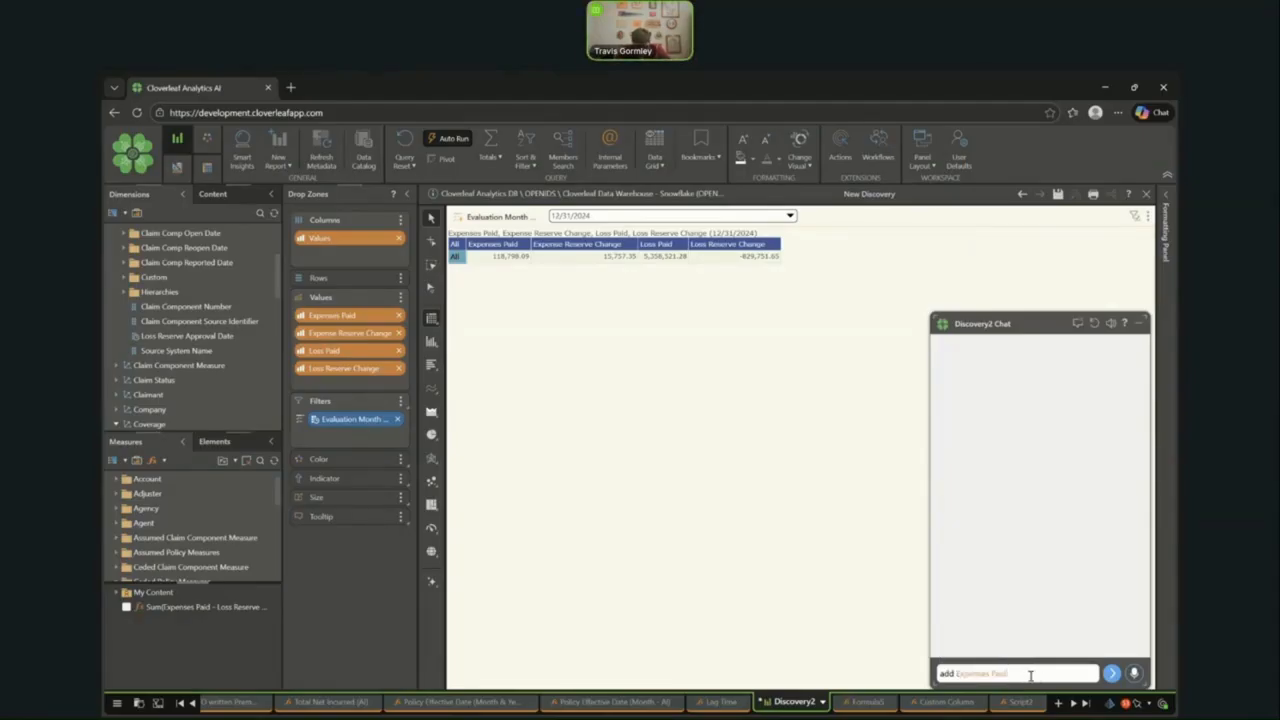
type("+ e")
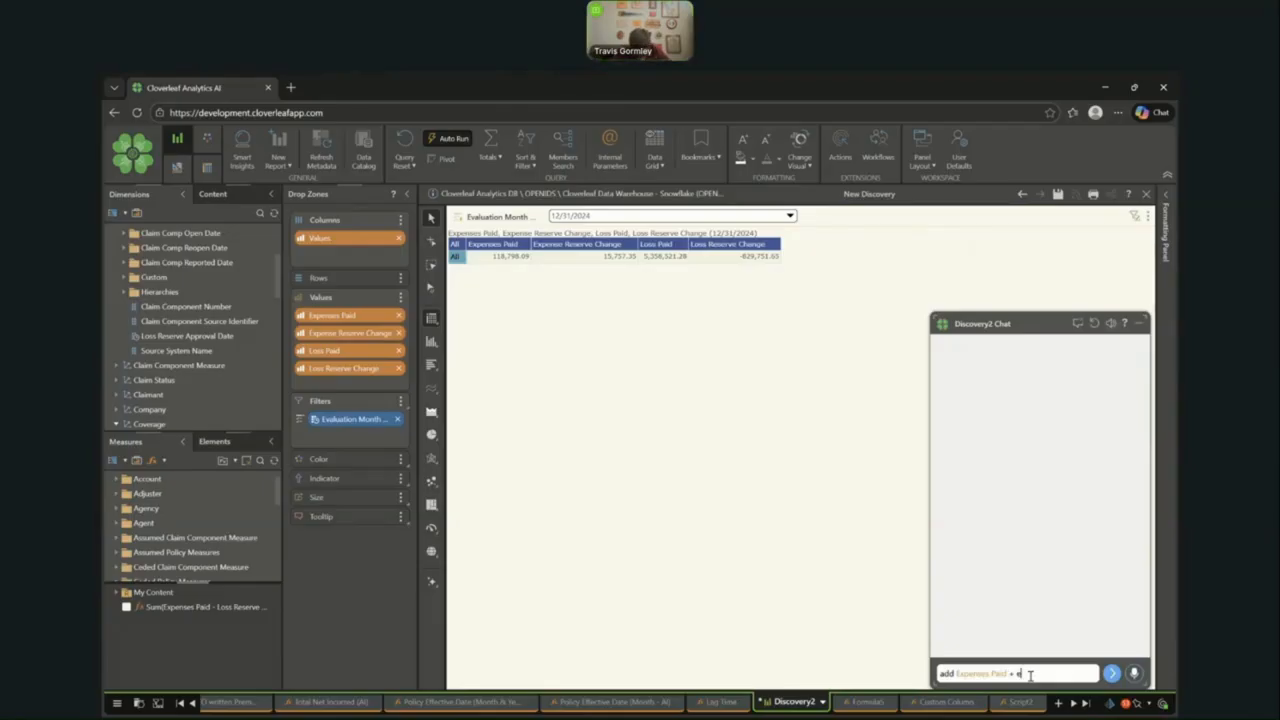
type("xp")
left_click(1006, 641)
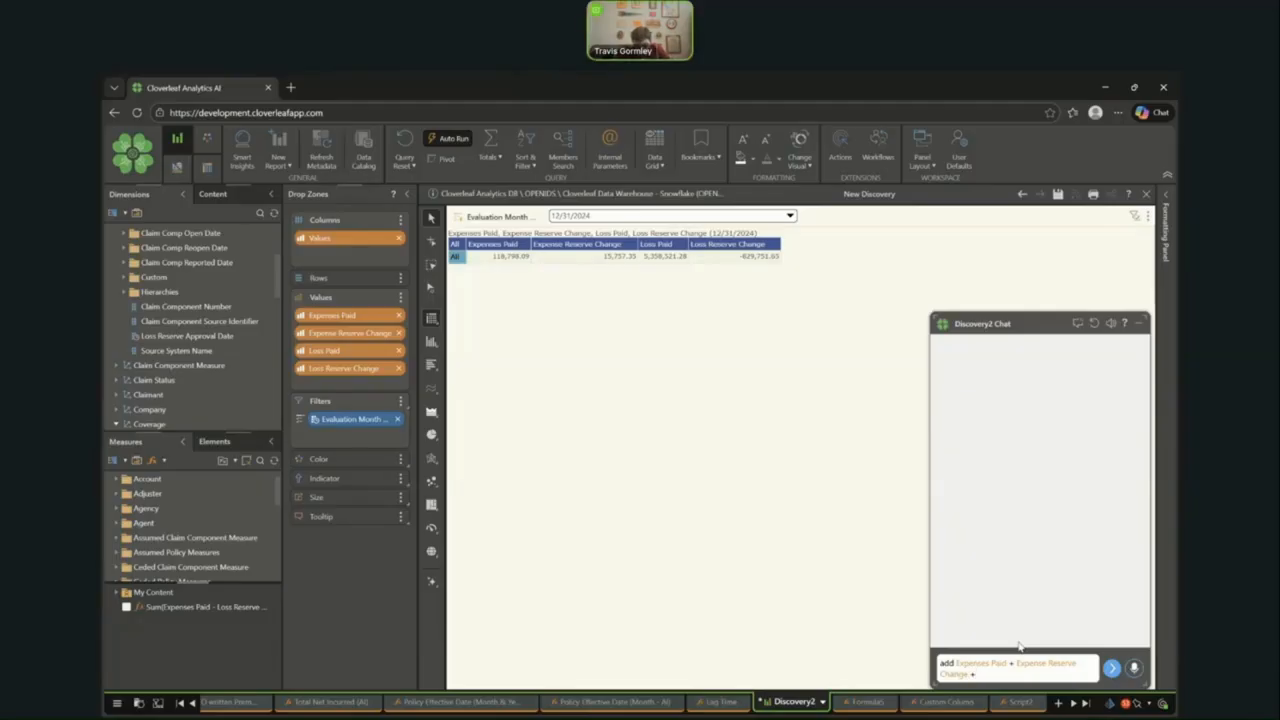
- Extend the chat request with "+ Loss Paid + Loss Reserve Change" and send it
type("lo")
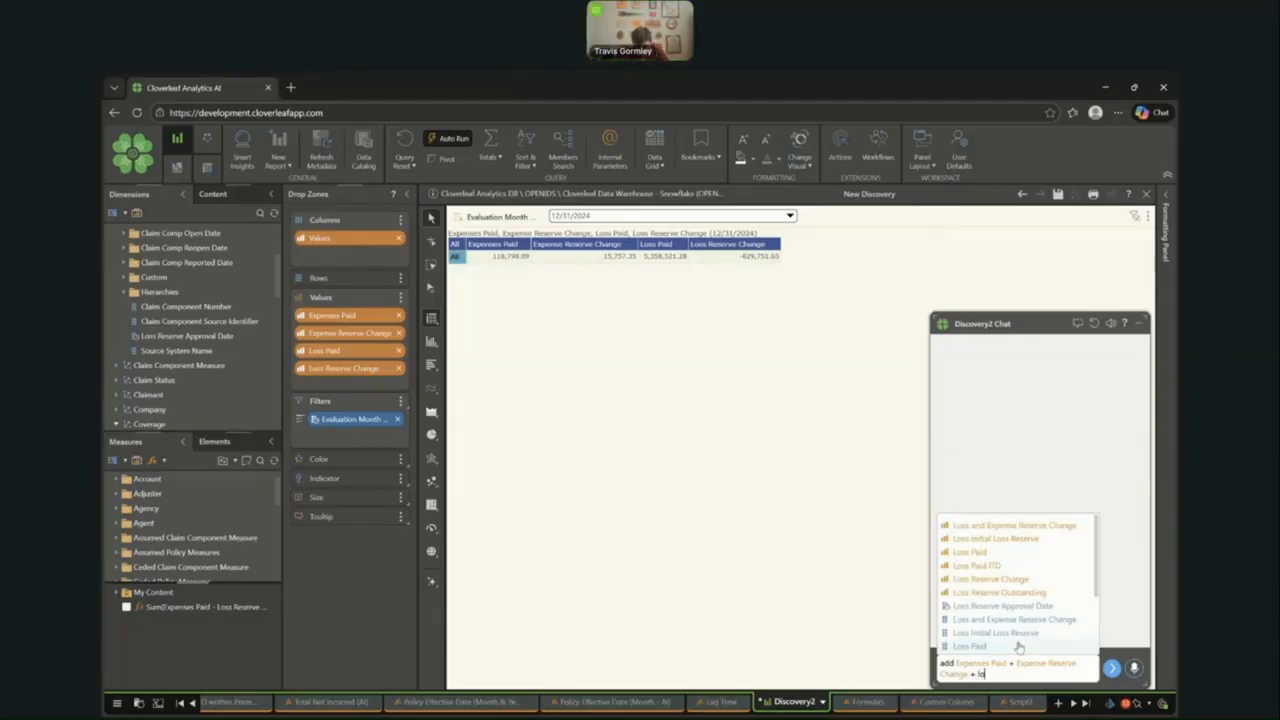
left_click(977, 554)
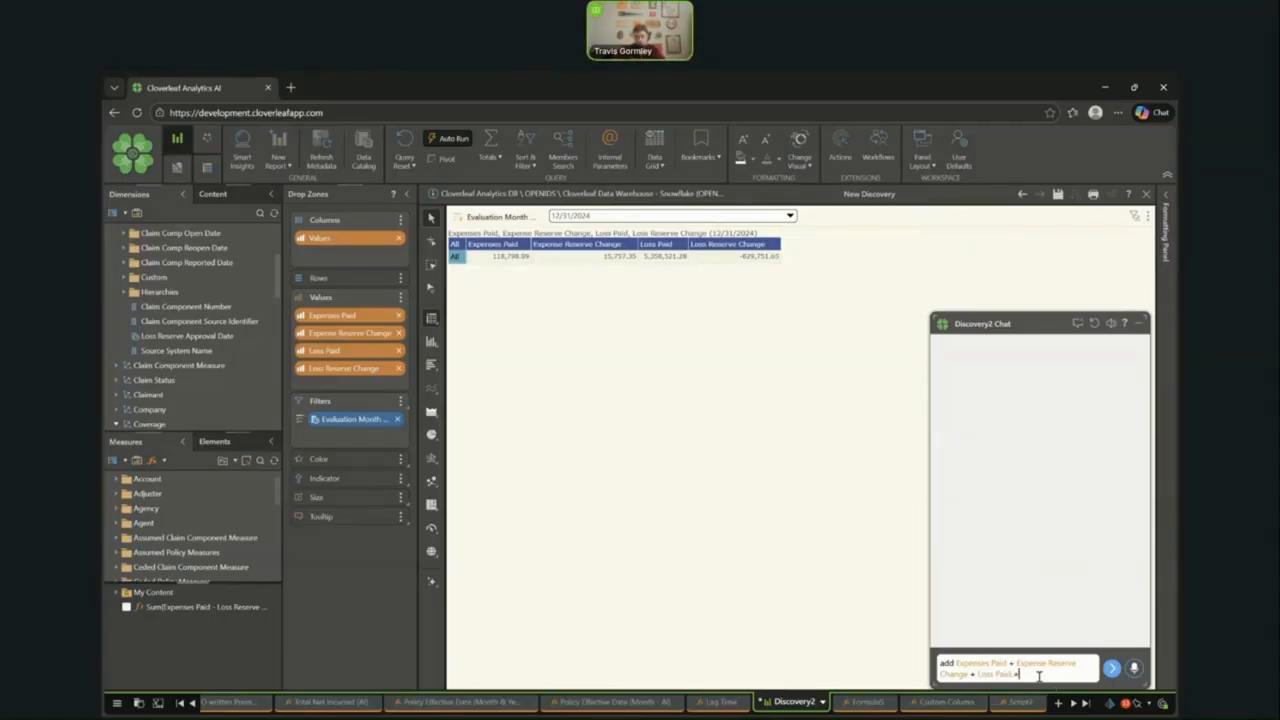
type("+ lo")
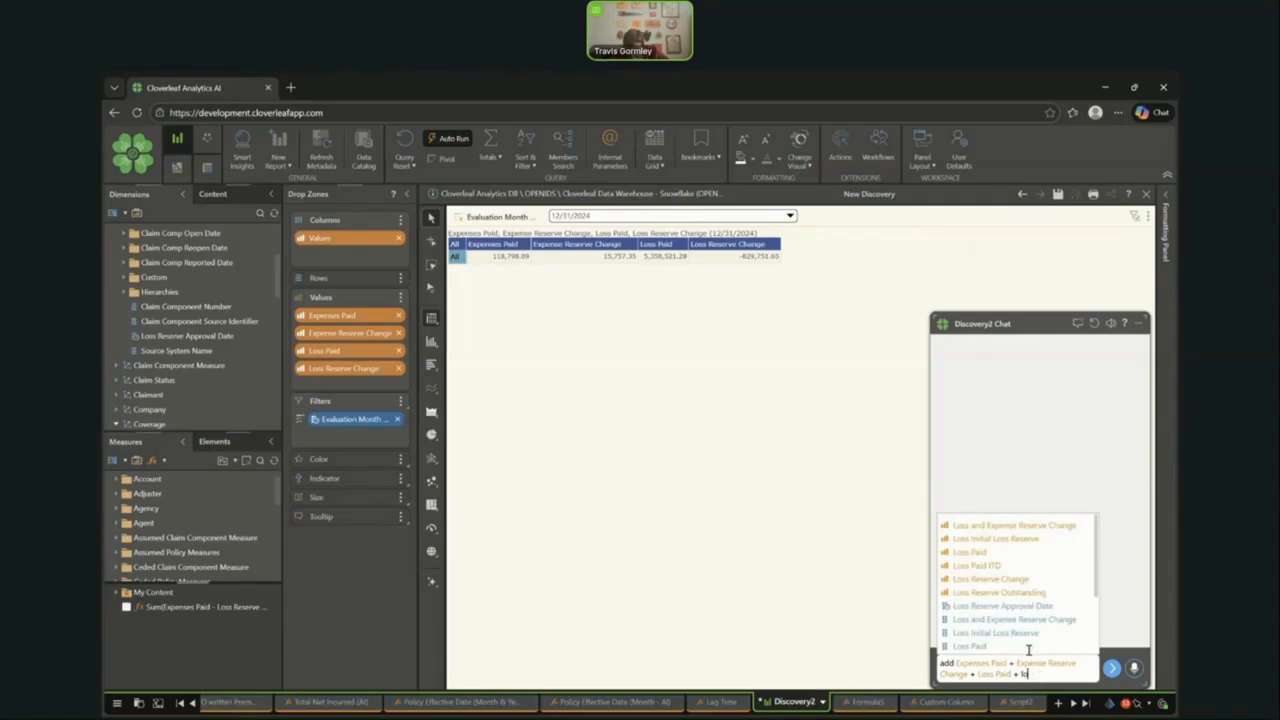
left_click(972, 581)
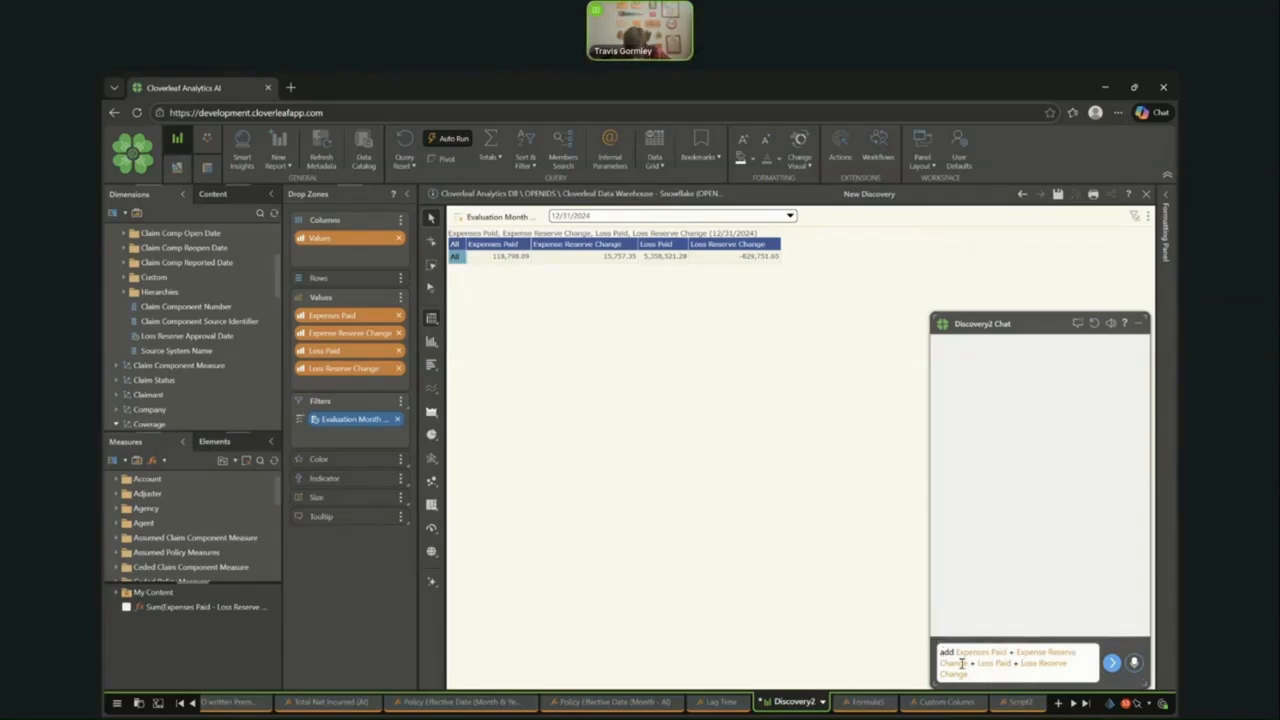
left_click(1112, 664)
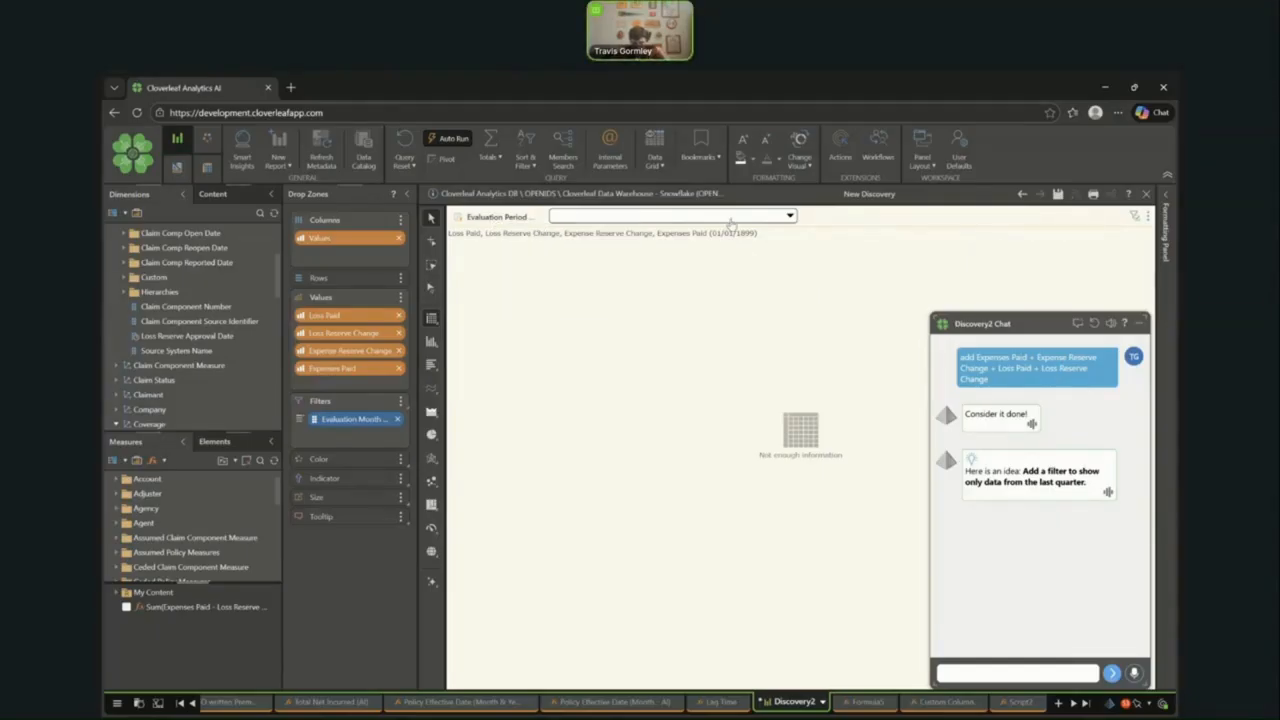
- Try to choose a value in the empty Evaluation Period filter above the grid
left_click(733, 222)
left_click(787, 357)
left_click(787, 357)
left_click(1146, 219)
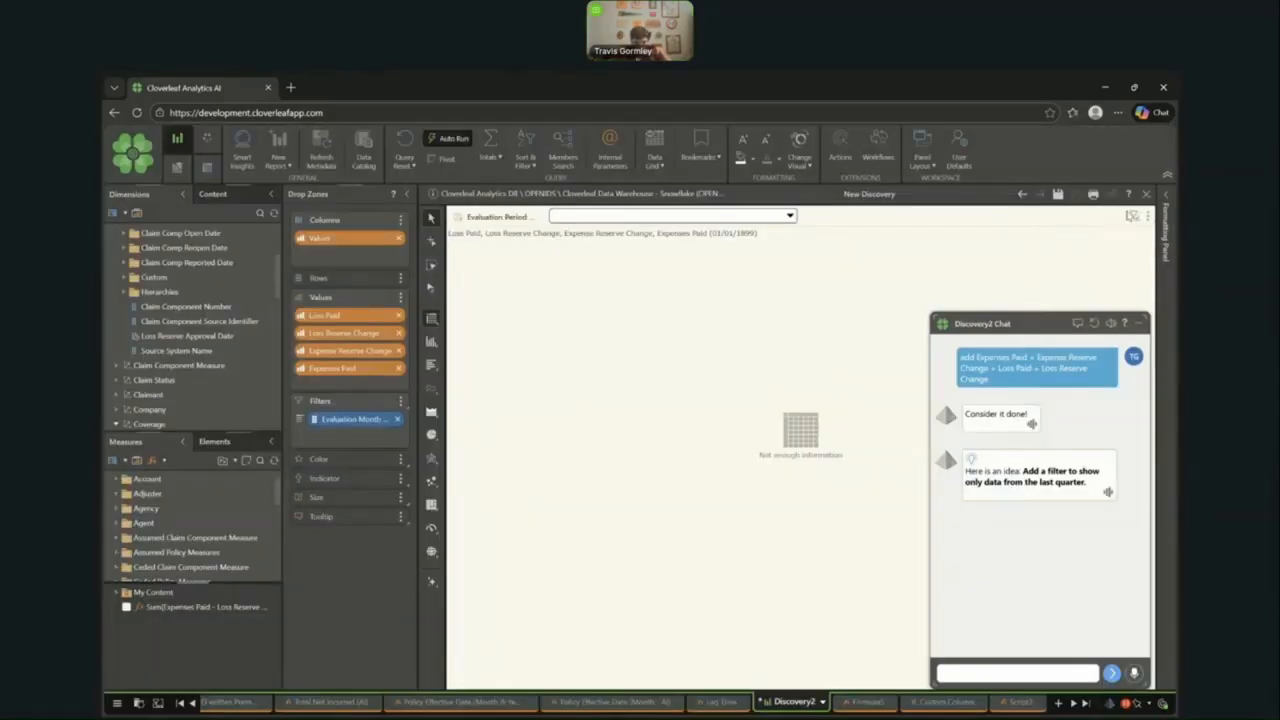
- Add the saved Sum(Expenses Paid - Loss Reserve Change) measure back to the values, and undo a trial removal of the evaluation month filter
left_click(170, 608)
left_click(126, 607)
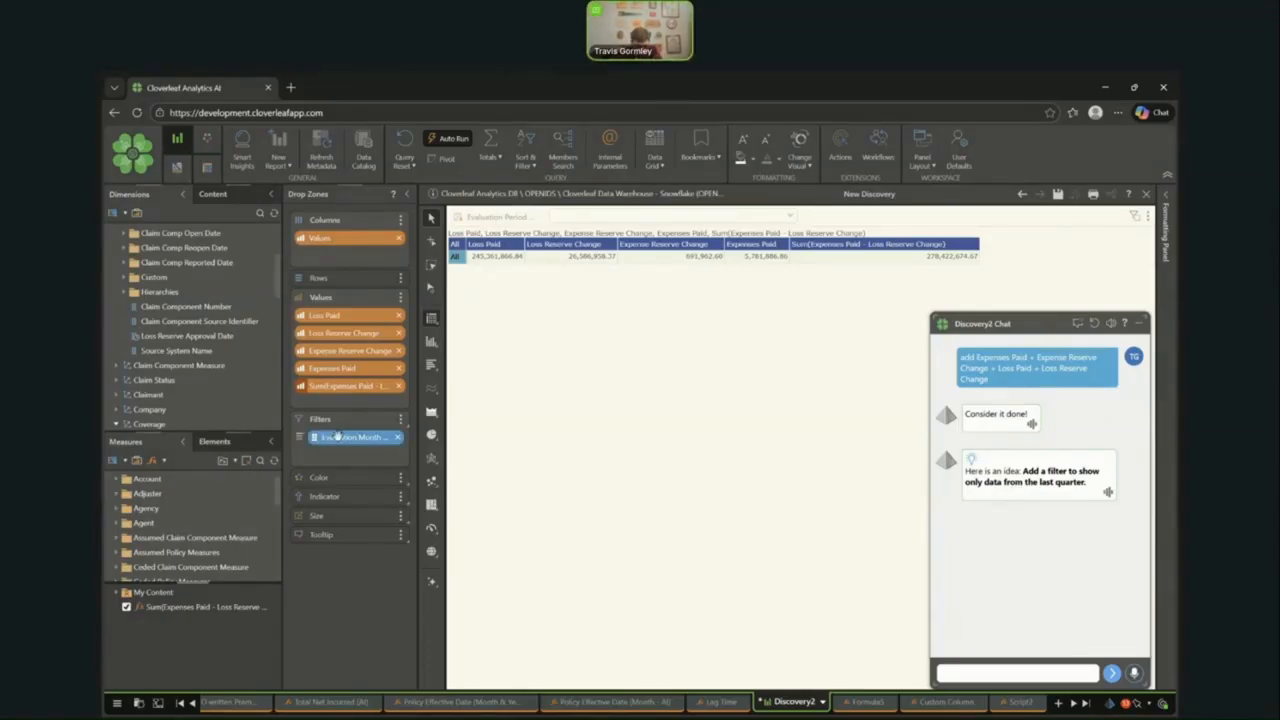
left_click(397, 438)
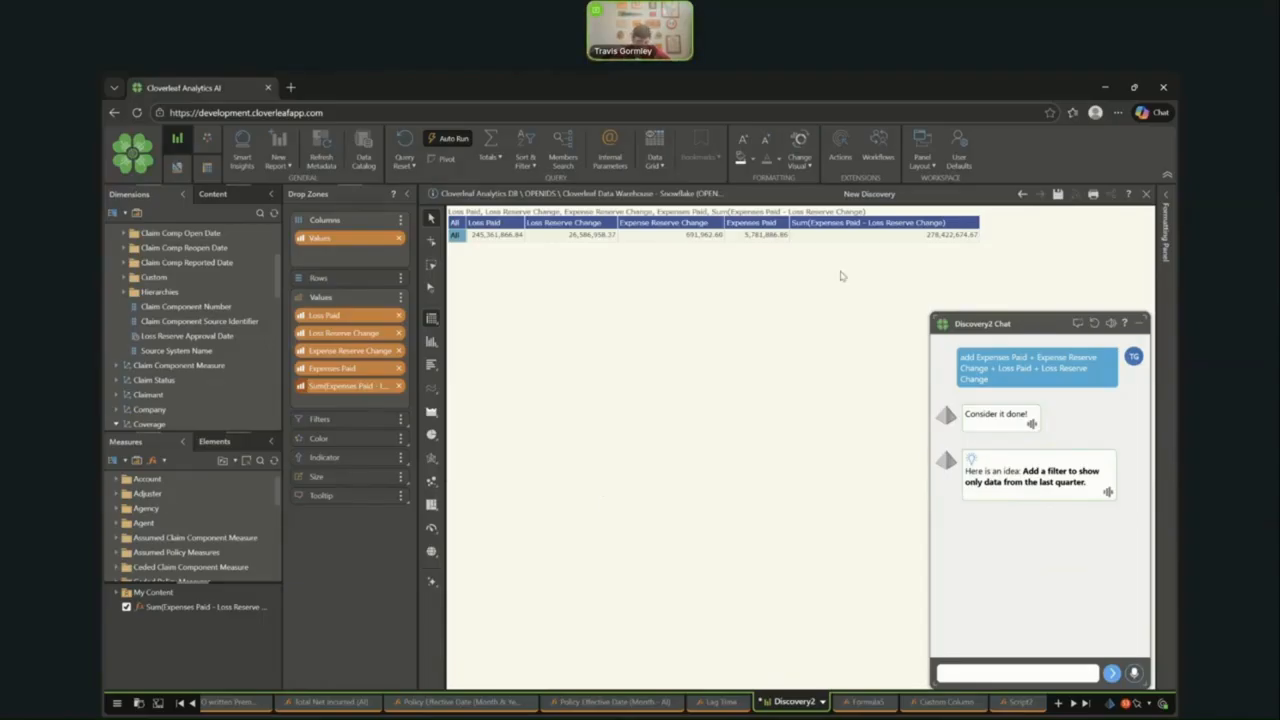
left_click(1024, 195)
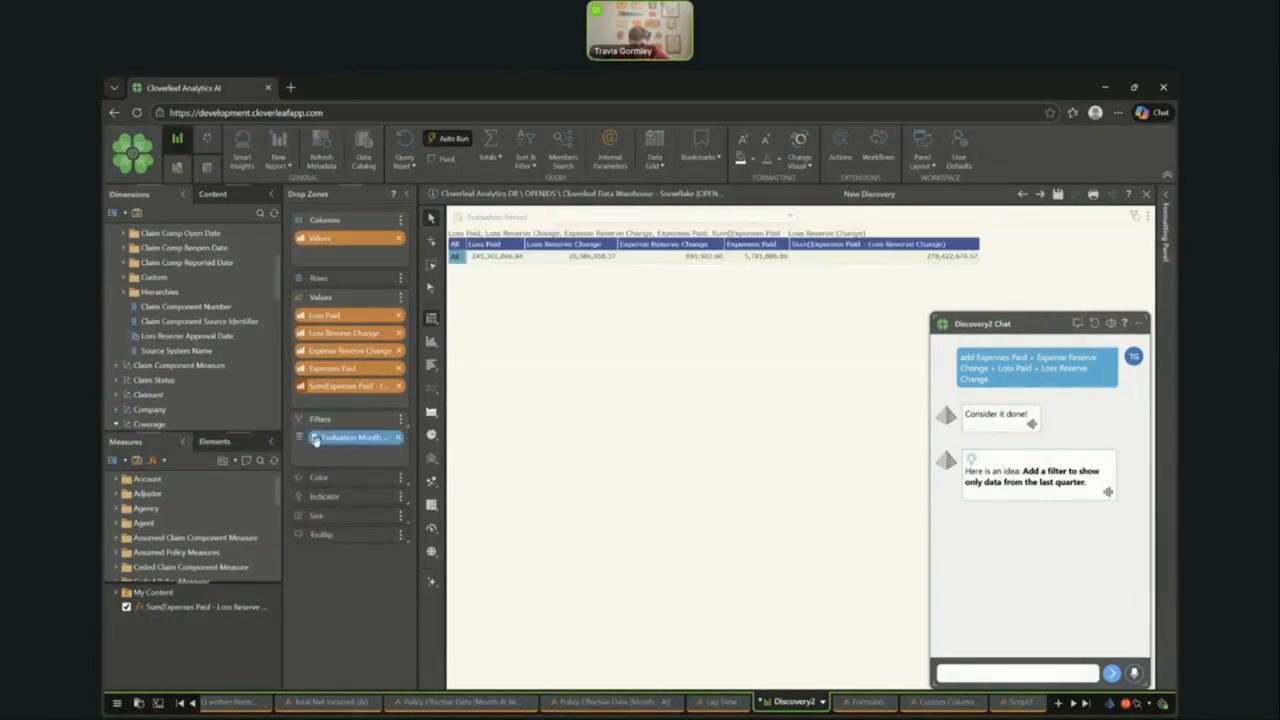
- Undo one more change, dismiss the error, and redo the changes through the removal of the evaluation month filter
left_click(1024, 195)
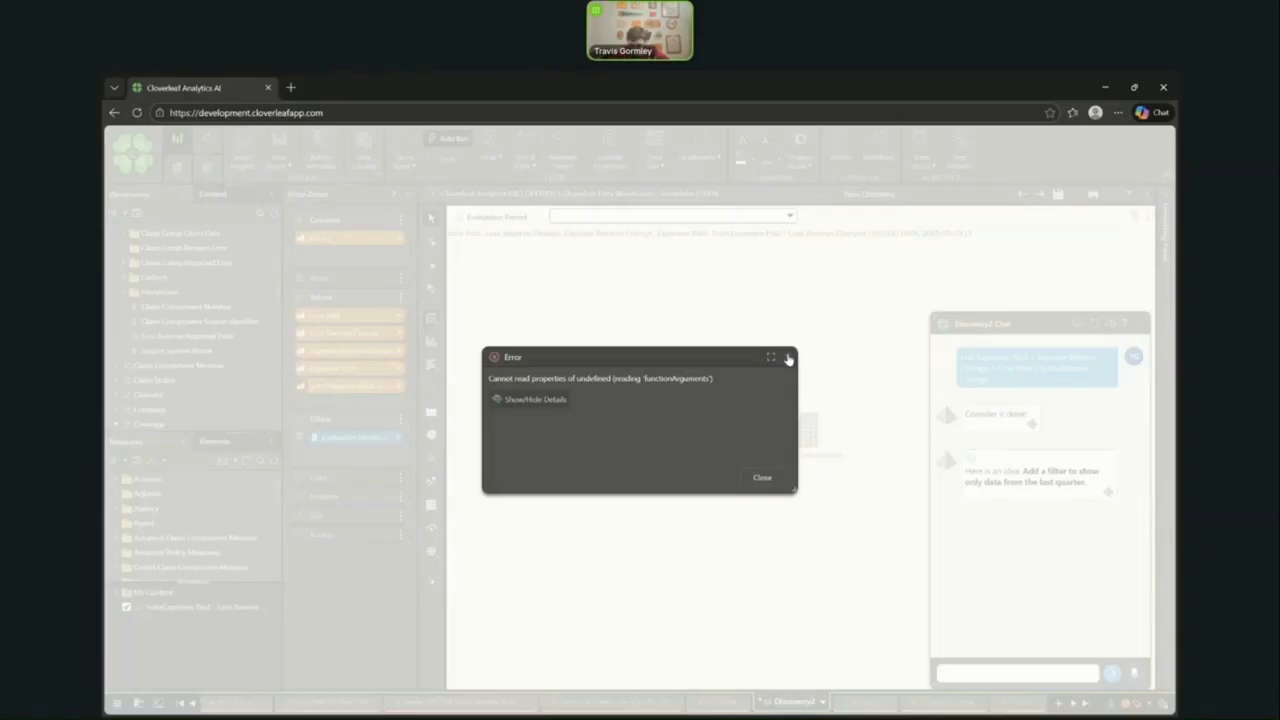
left_click(789, 358)
left_click(1042, 195)
left_click(1042, 195)
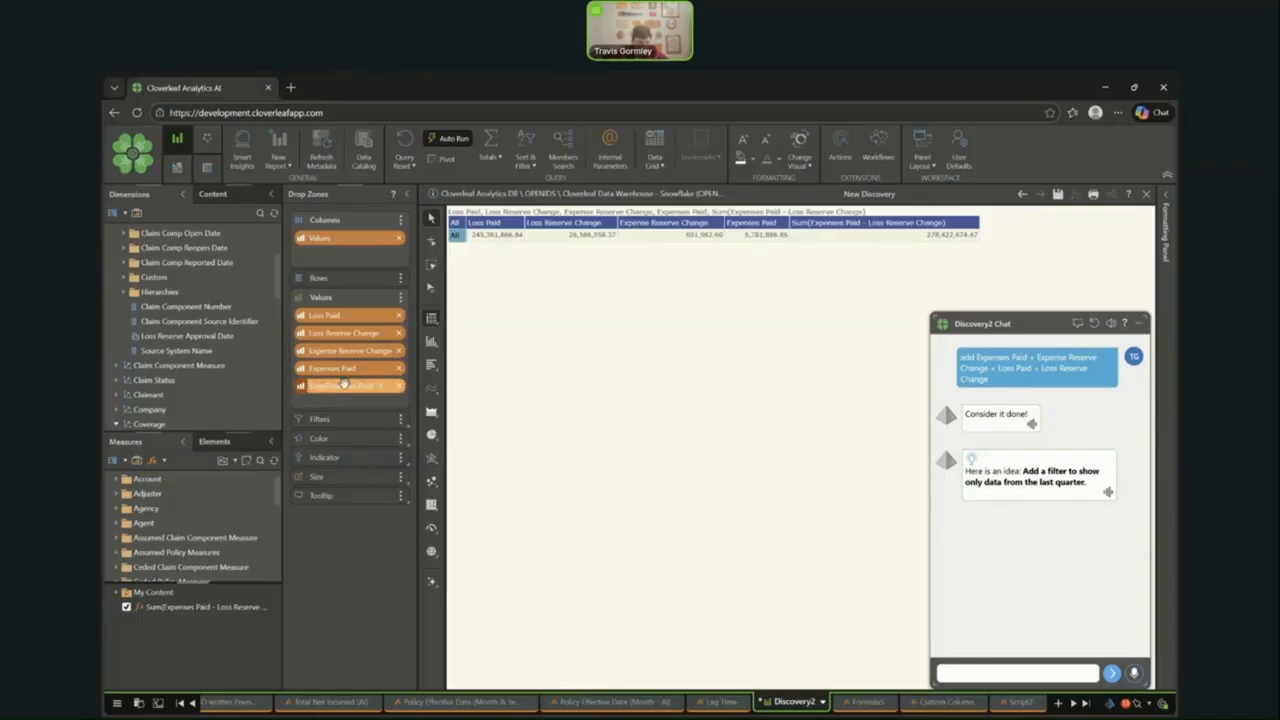
- Rename the saved Sum(Expenses Paid - Loss Reserve Change) calculation to "Total Gross Incurred (AI)v2" in its properties
left_click(199, 607)
right_click(199, 607)
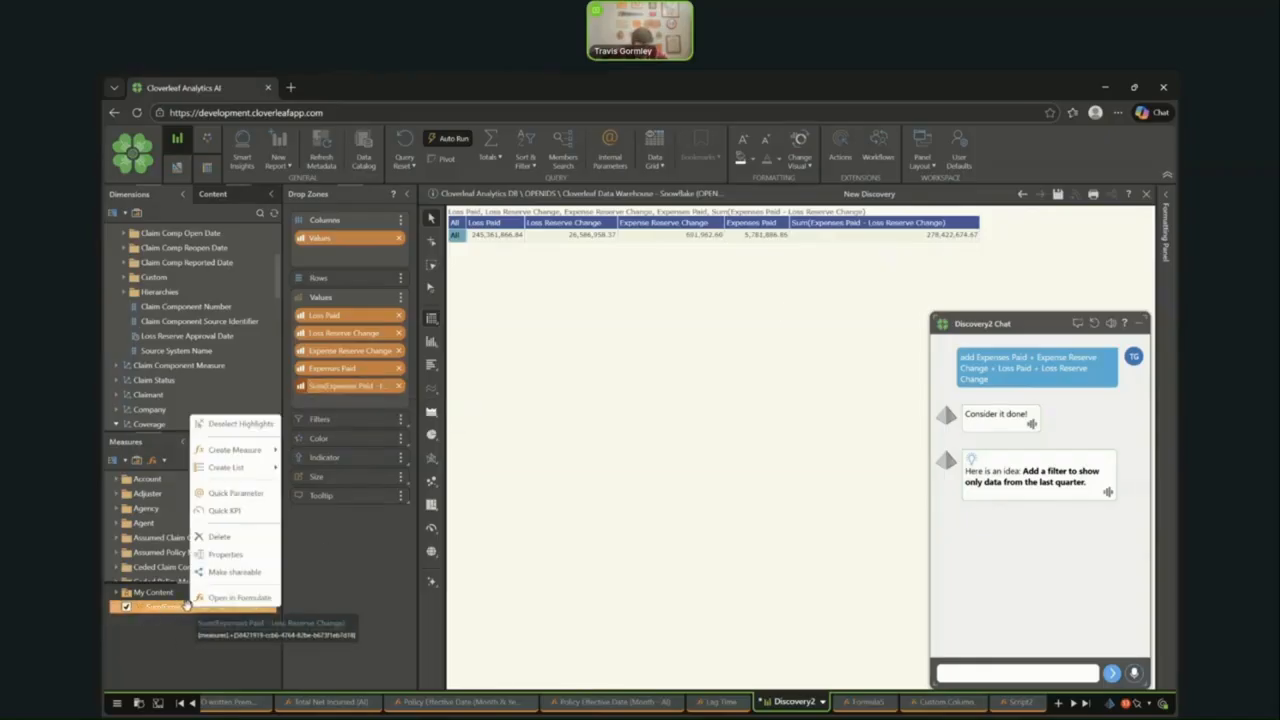
left_click(226, 554)
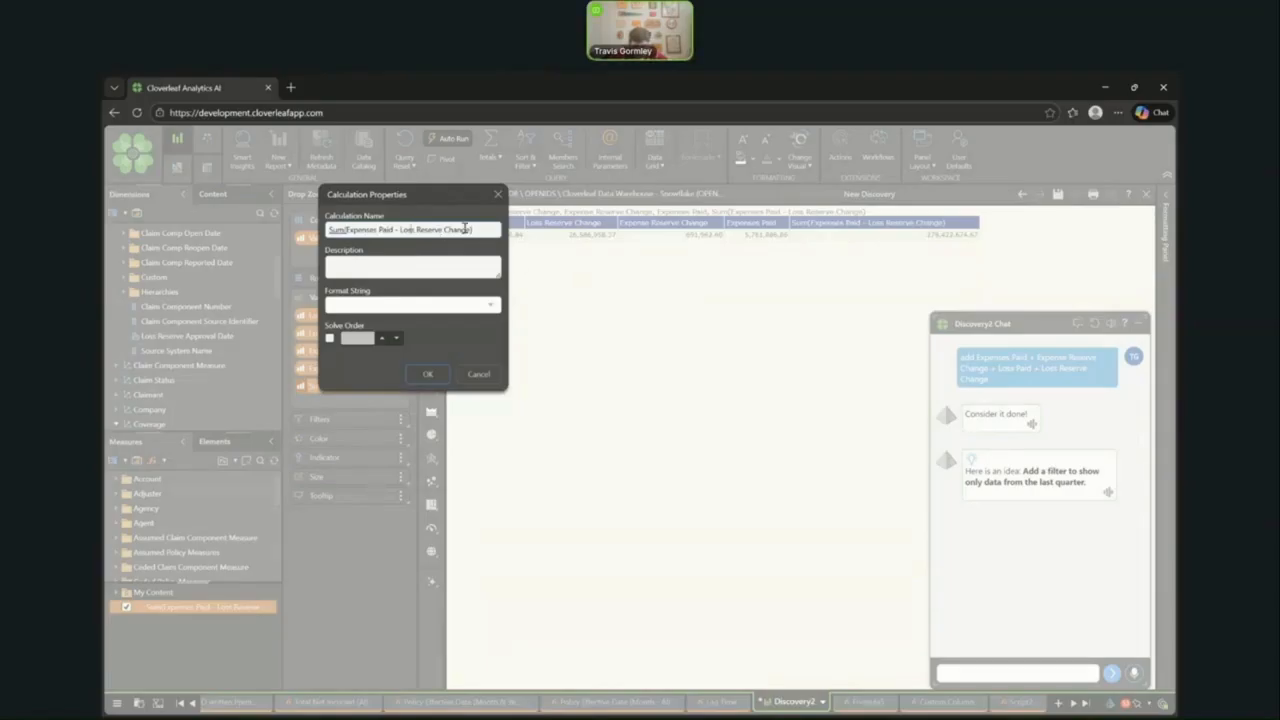
left_click_drag(489, 228, 193, 231)
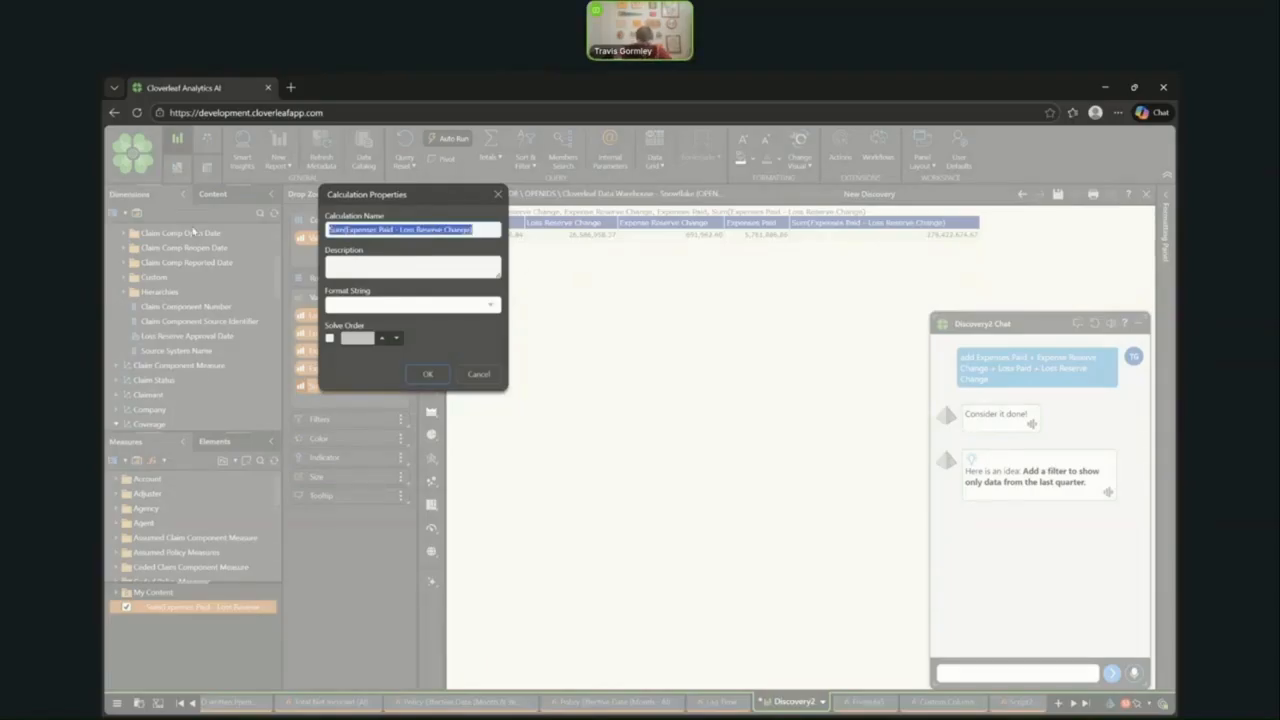
type("Tota")
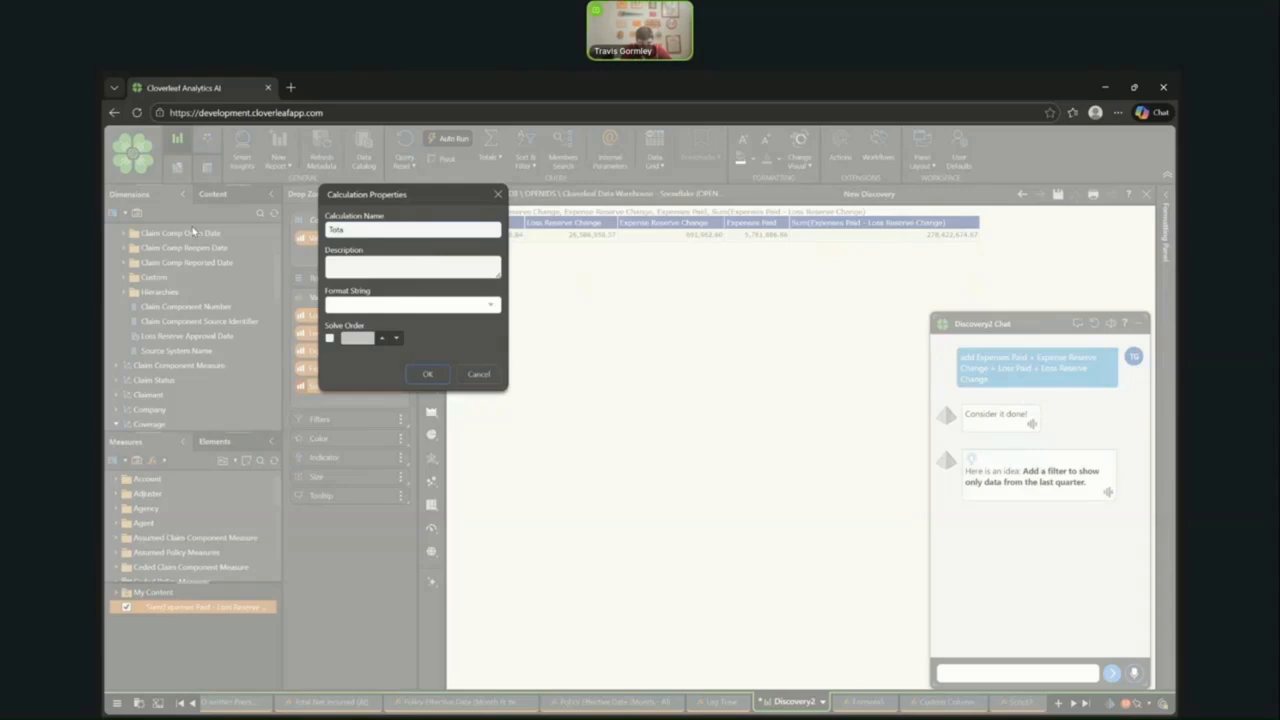
type("l Gross Incurred (AI)v2")
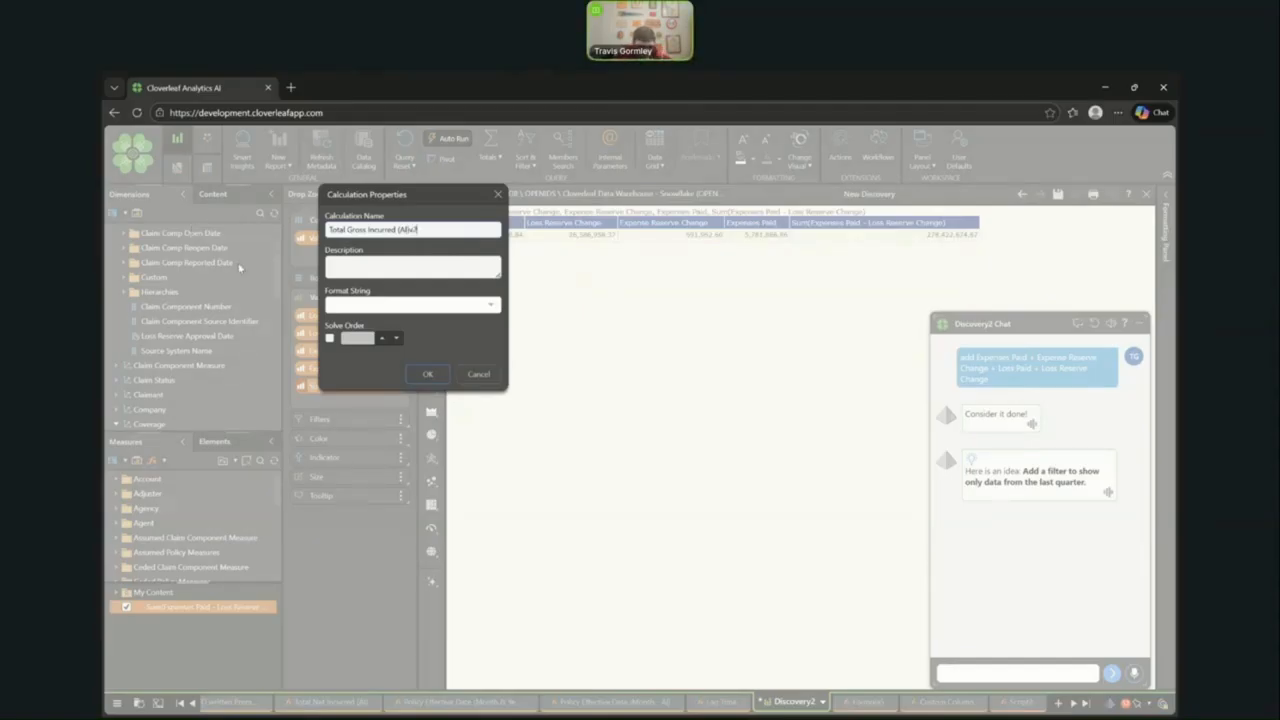
left_click(425, 378)
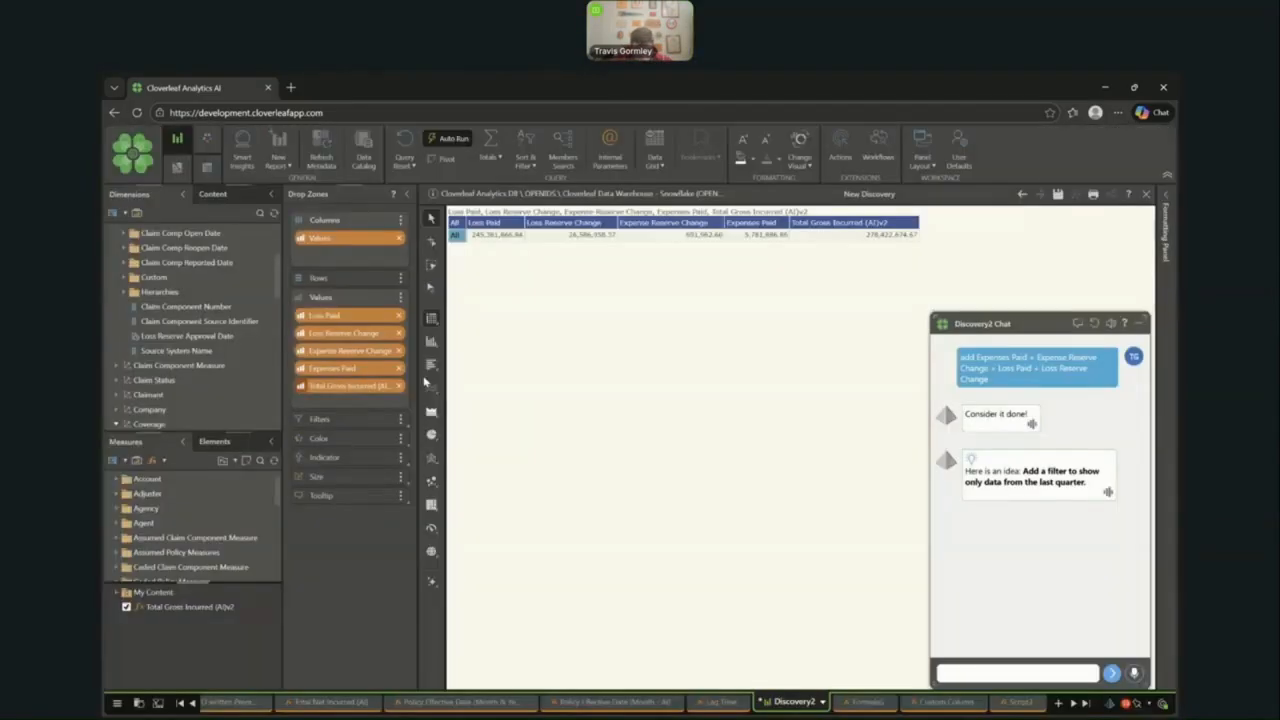